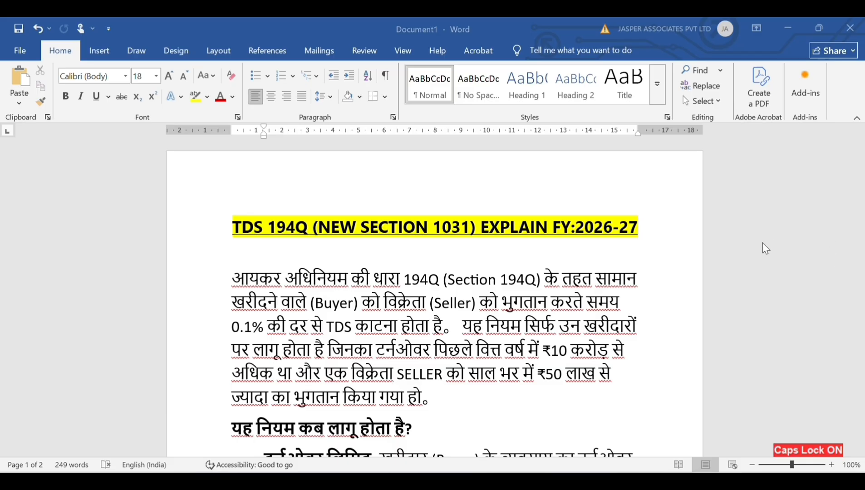
- Read the TDS 194Q notes from the applicability limits through the worked example and its payable TDS amount
left_click_drag(860, 179, 862, 230)
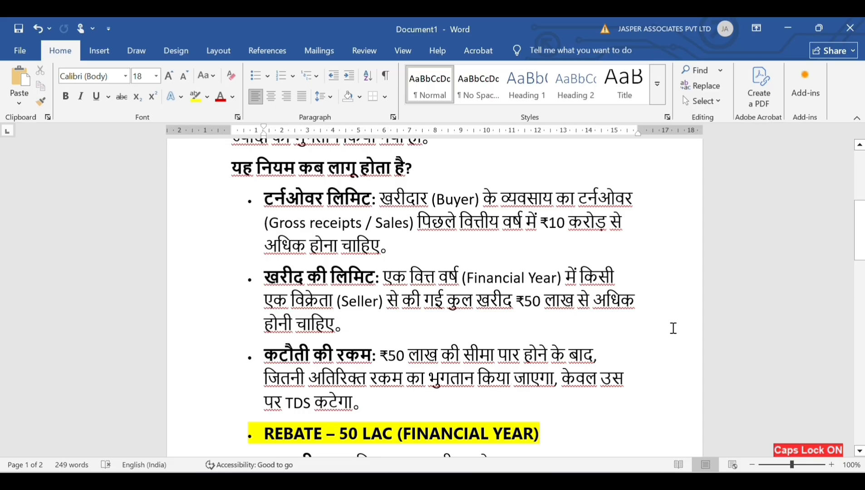
left_click_drag(860, 259, 862, 295)
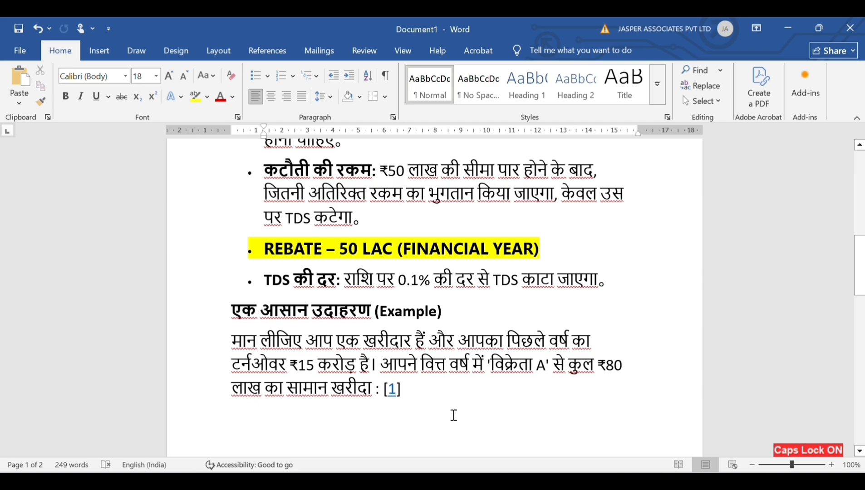
left_click_drag(861, 260, 861, 320)
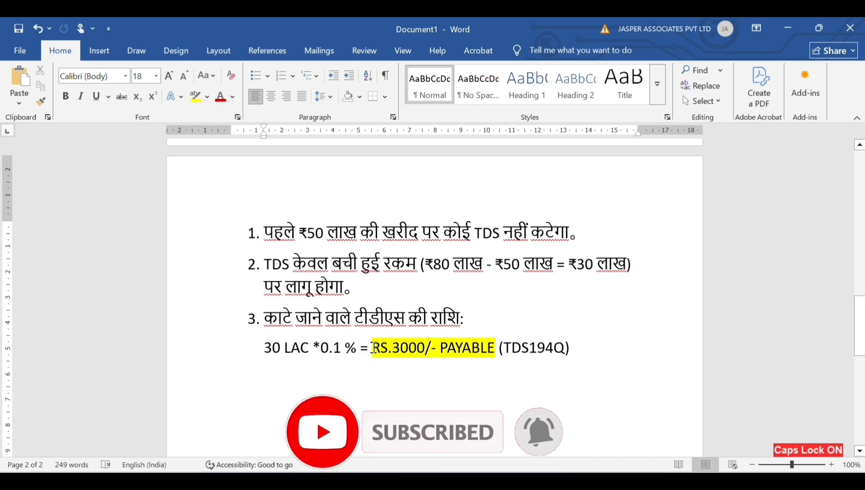
left_click(377, 348)
left_click_drag(377, 348, 495, 349)
left_click(401, 362)
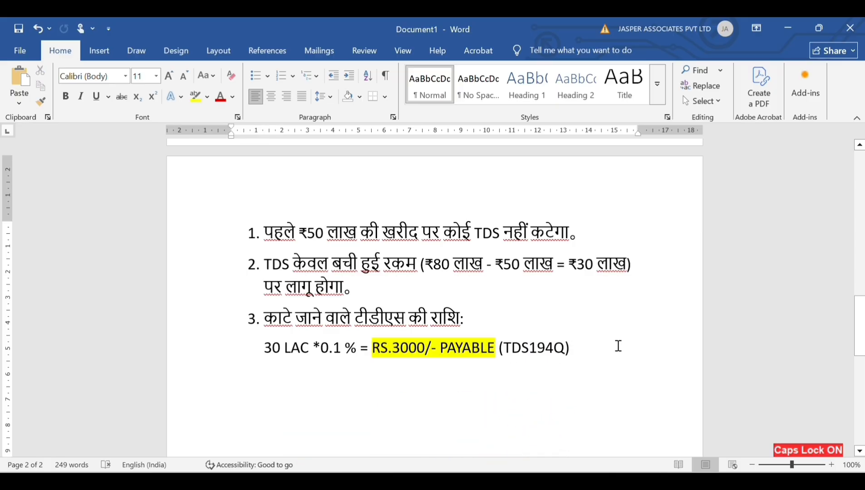
- Switch to TallyPrime and start a purchase voucher with supplier invoice number 1 dated 30-May-26
key("alt+Tab")
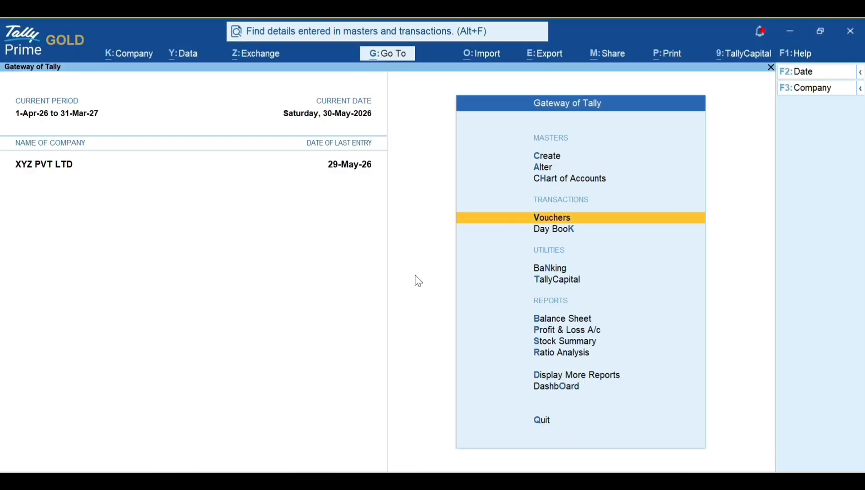
key("Return")
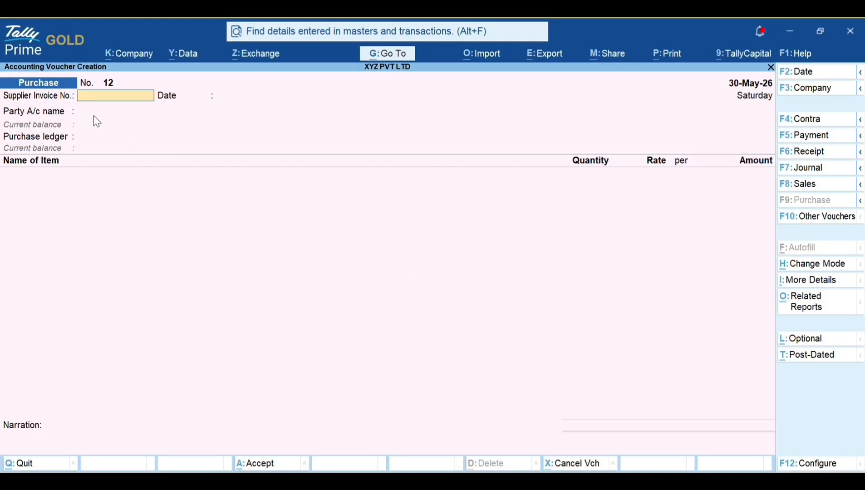
type("1")
key("Return")
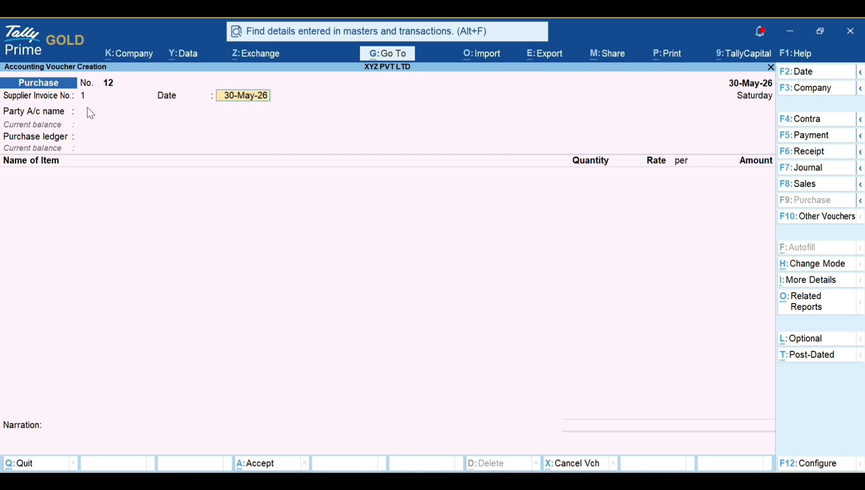
key("Return")
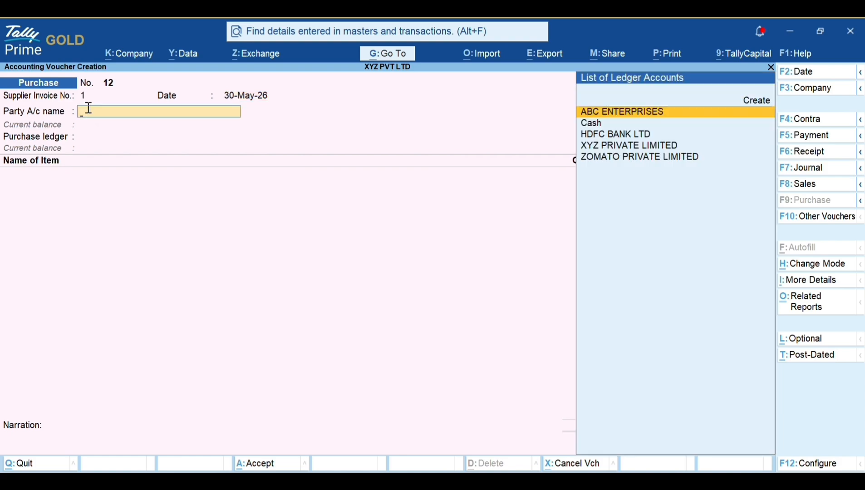
- Open the XYZ PRIVATE LIMITED ledger for alteration from the voucher's party account selection
key("Down")
key("Down")
key("Down")
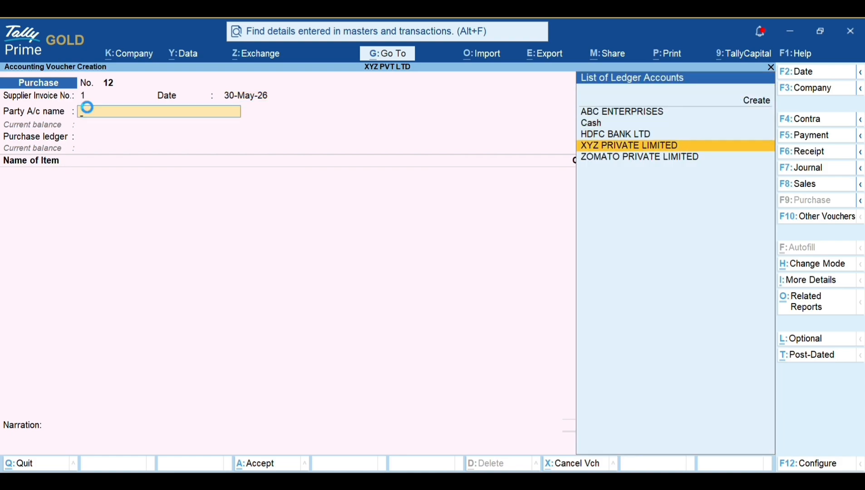
key("Return")
key("Escape")
key("ctrl+Return")
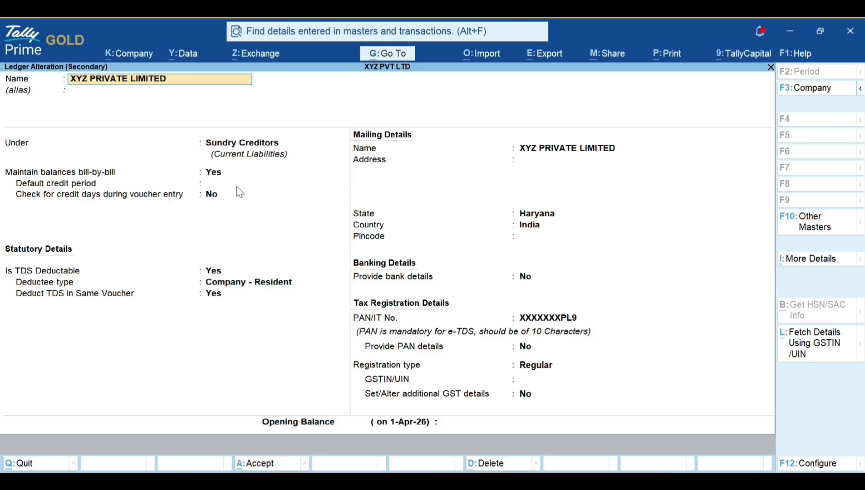
- Check the party ledger's TDS statutory settings, keeping deductee type Company - Resident and TDS deduction in the same voucher
key("Return")
key("Return")
key("Return")
key("Return")
key("Return")
key("Return")
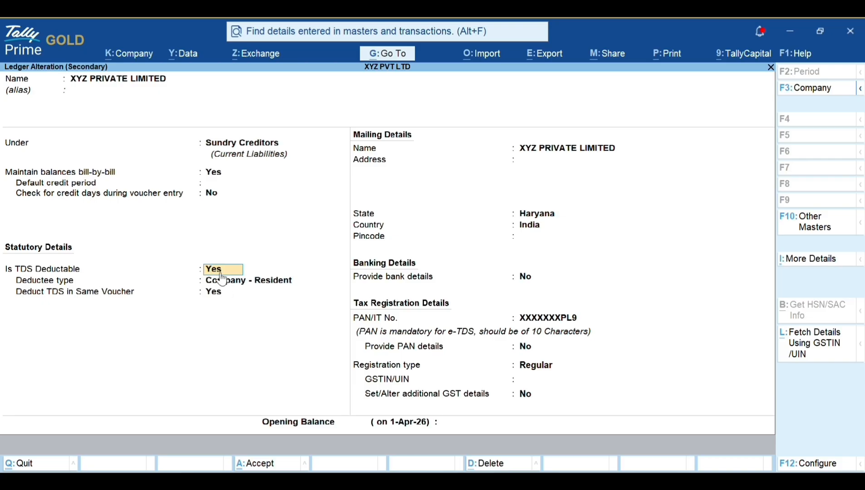
key("Return")
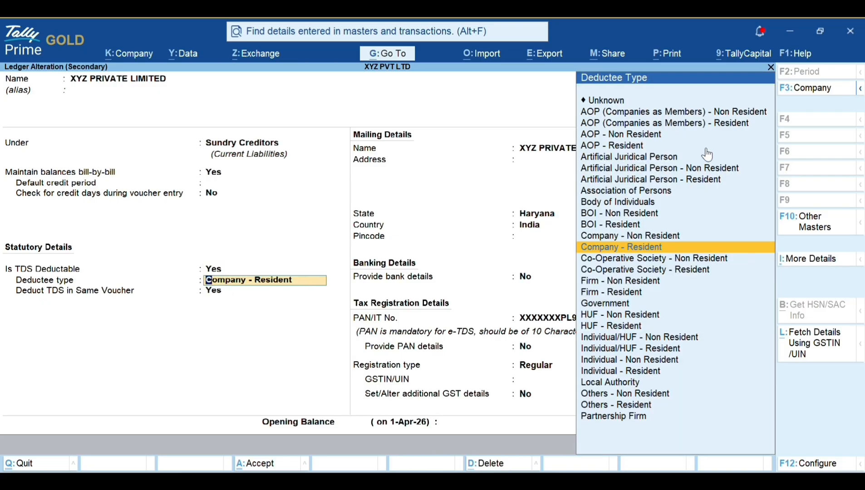
left_click(616, 250)
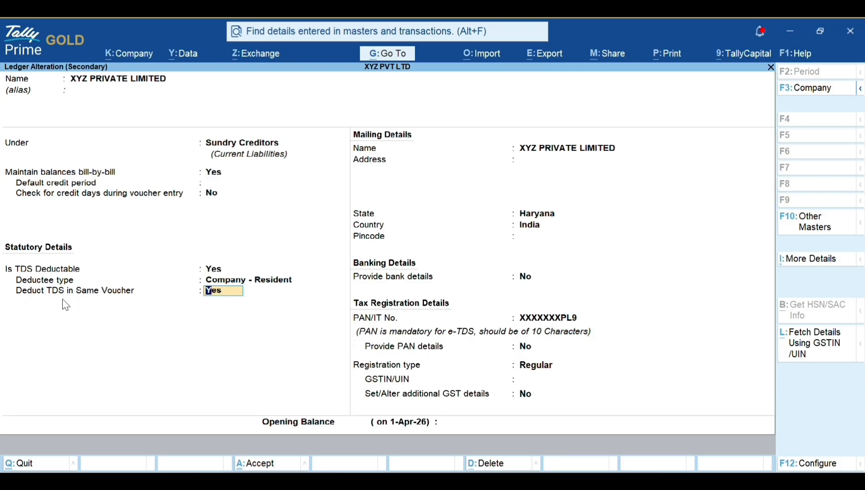
key("Return")
key("Return")
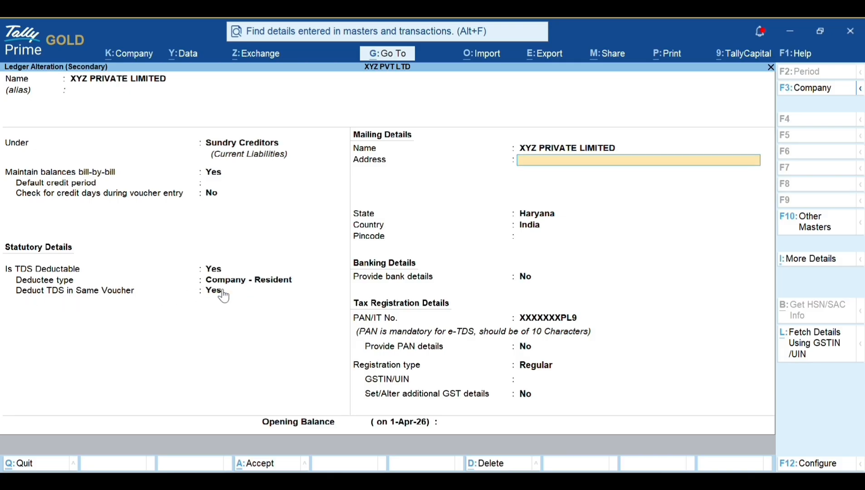
- Review the party ledger's mailing, PAN and GST registration details, and accept the ledger
key("Return")
key("Return")
key("Return")
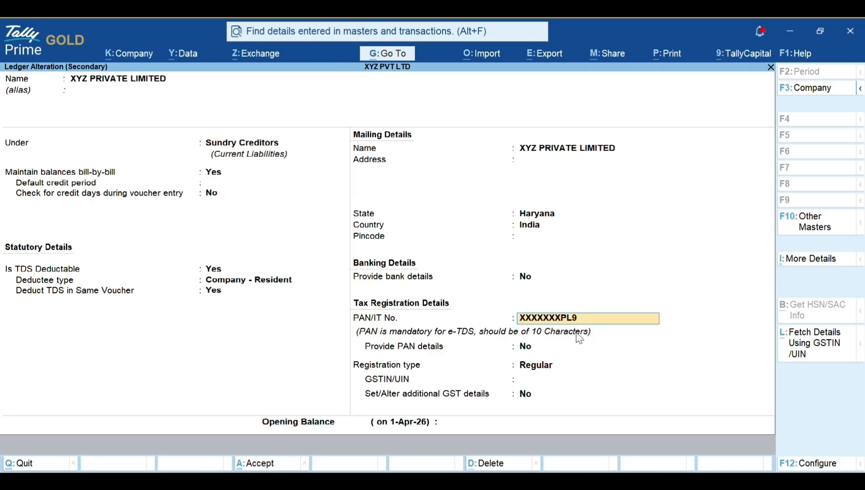
key("Return")
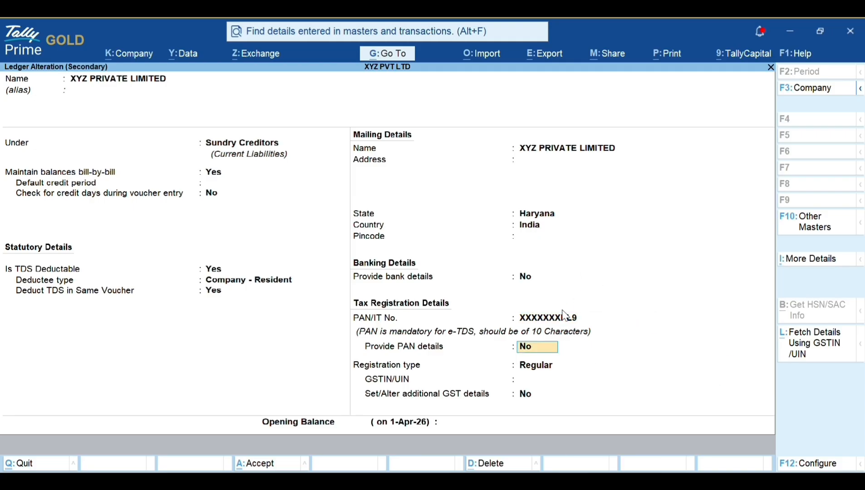
key("Return")
key("Return")
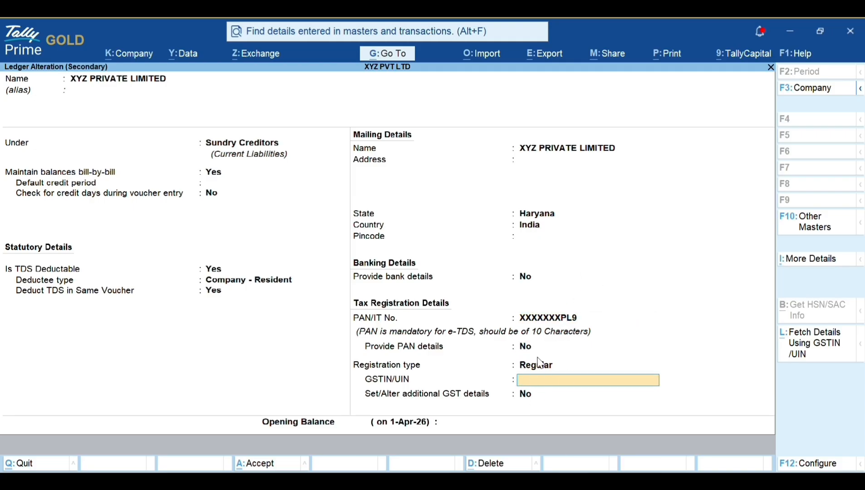
key("Return")
key("Return")
key("Return")
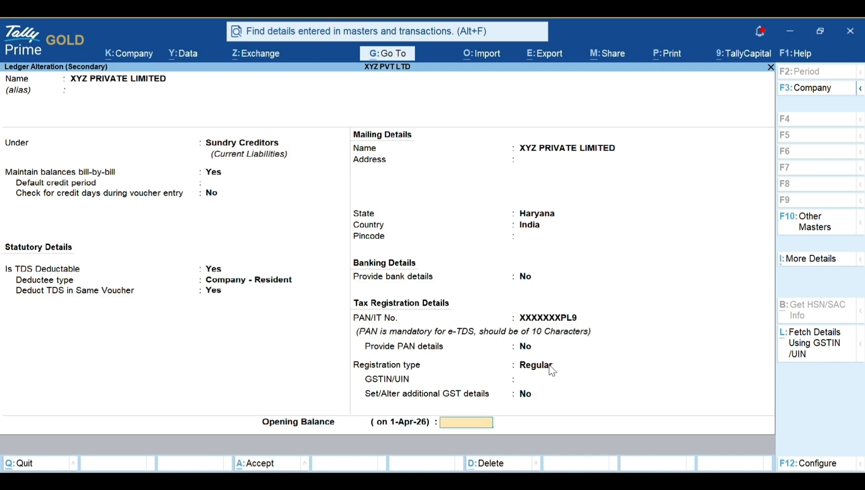
key("Return")
key("Return")
- Select XYZ PRIVATE LIMITED as the party, leaving receipt and order details blank and accepting Haryana as place of supply
key("Return")
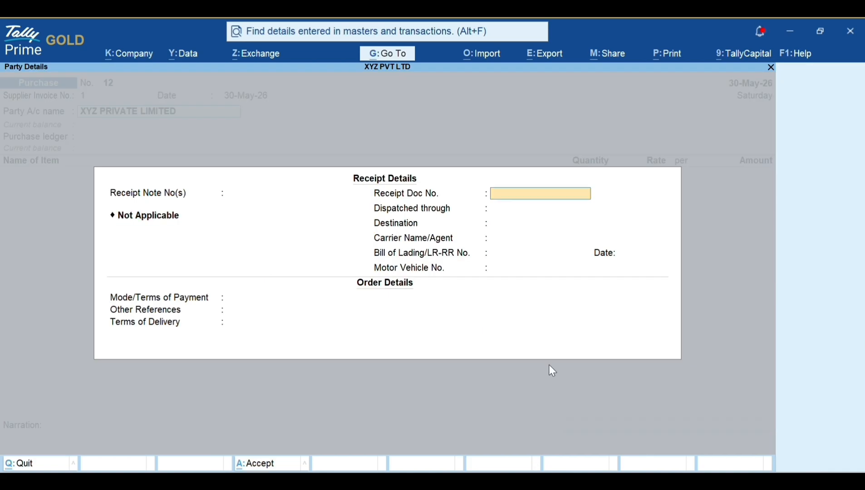
key("Return")
key("Return")
key("Return")
key("Return")
key("Return")
key("Return")
key("Return")
key("Return")
key("Return")
key("Return")
key("Return")
key("Return")
key("Return")
key("Return")
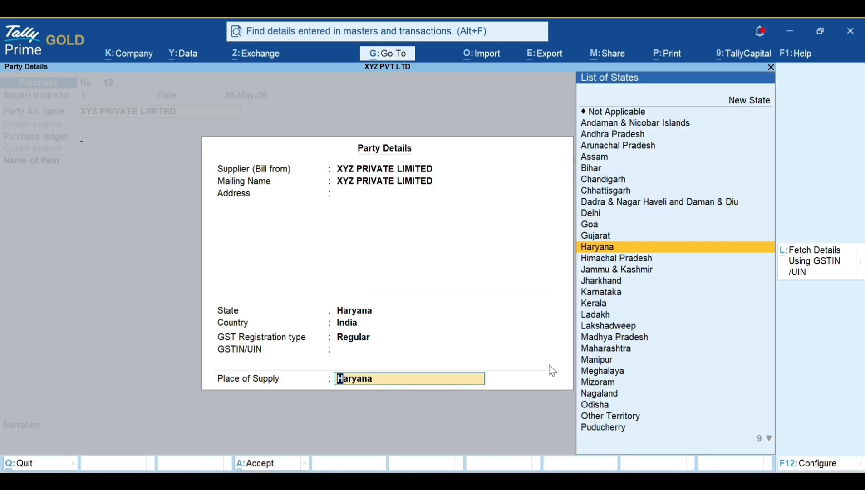
key("Return")
- Open the PURCHASE A/C ledger for alteration and bring up its other statutory details
key("BackSpace")
key("ctrl+Return")
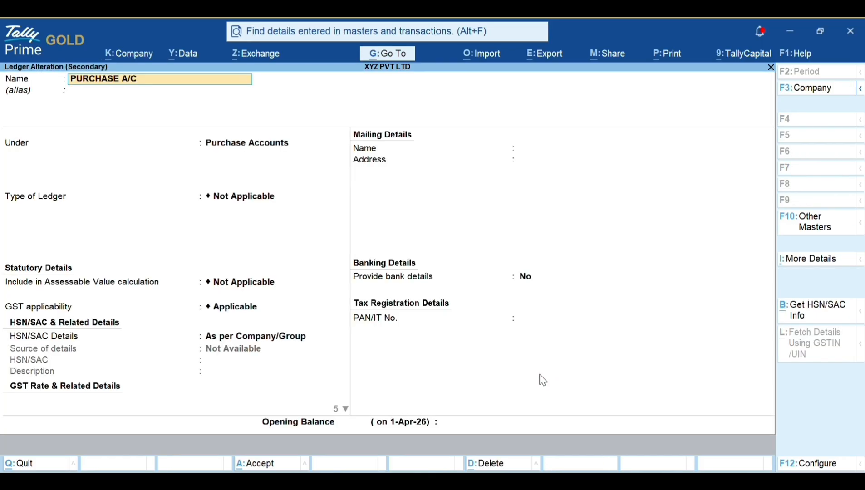
key("Return")
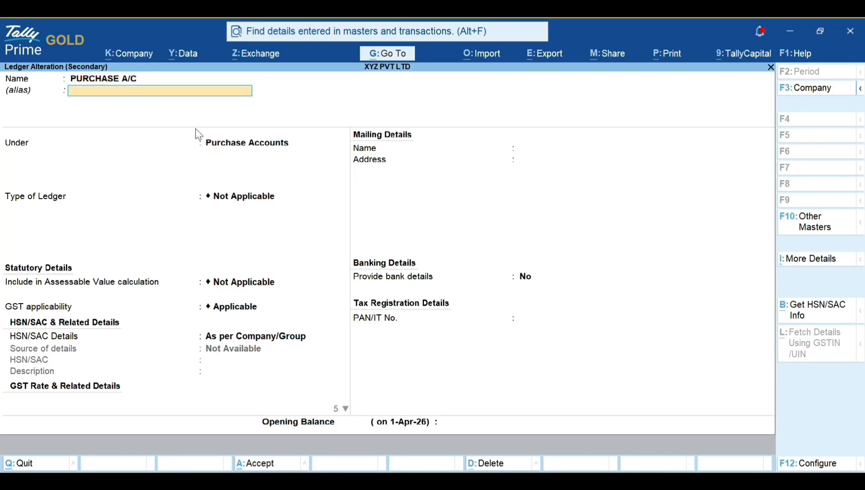
key("Return")
key("Return")
key("Return")
key("Return")
key("Return")
key("Return")
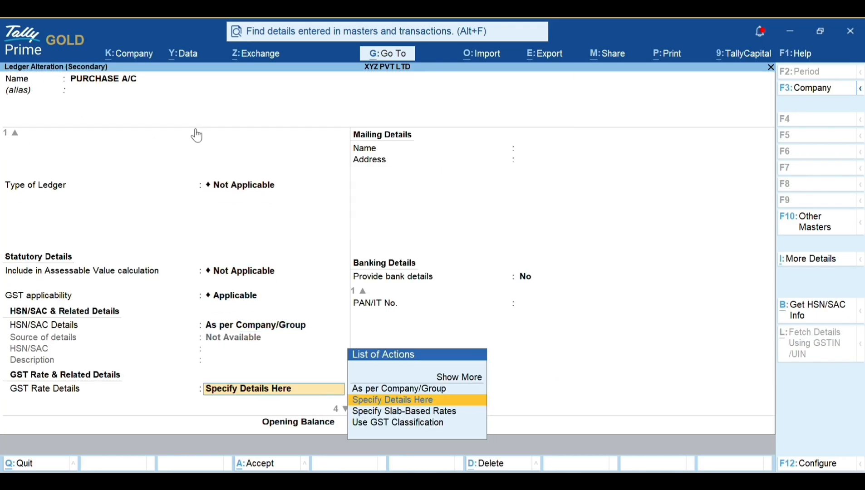
key("Return")
key("Return")
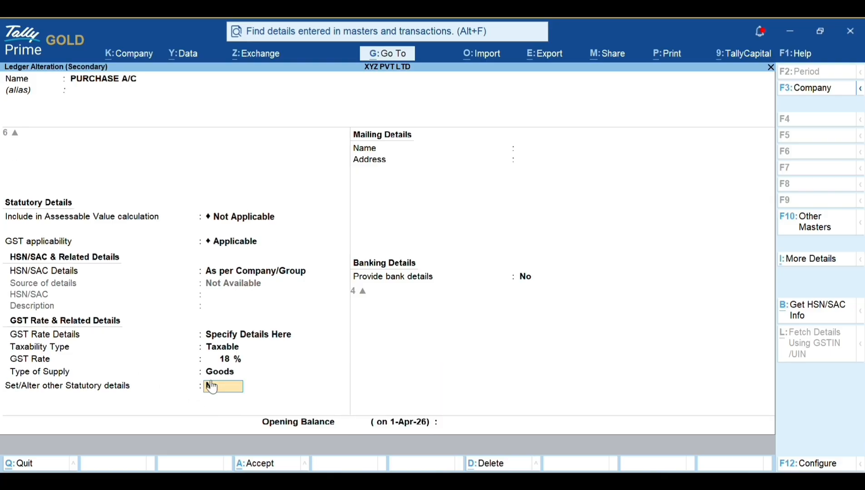
type("y")
key("Return")
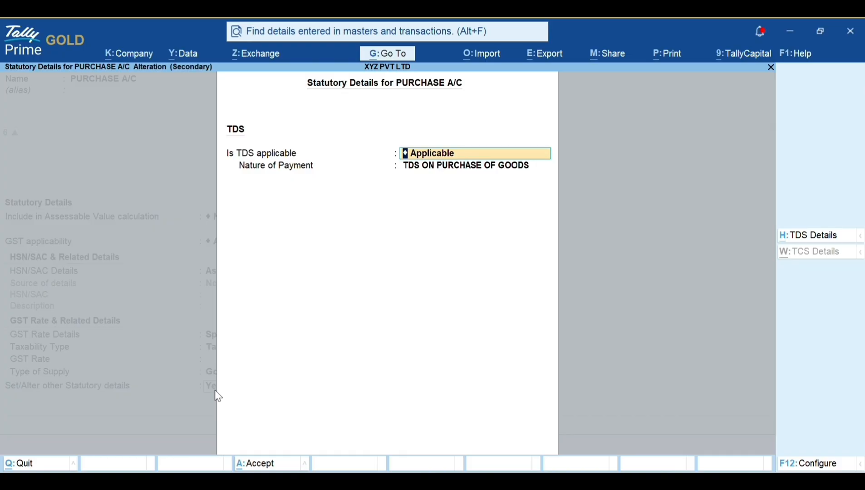
- Set TDS applicability for PURCHASE A/C to Not Applicable and reopen its statutory details
type("N")
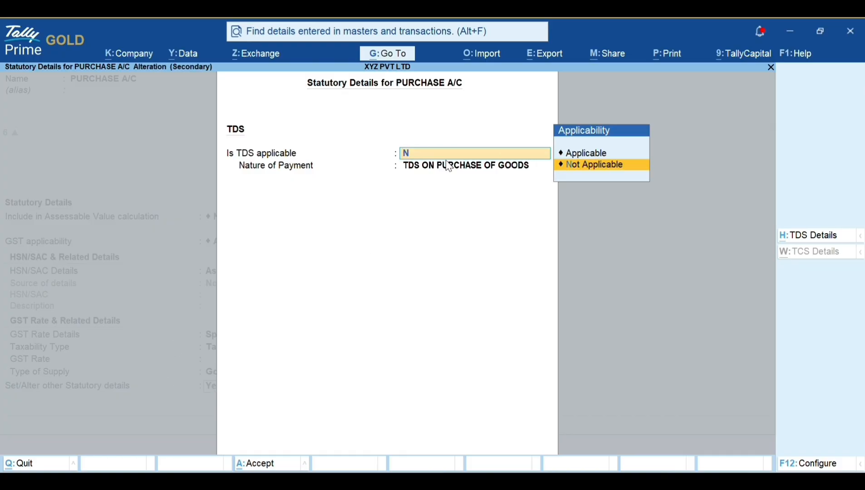
key("Up")
key("Down")
key("Return")
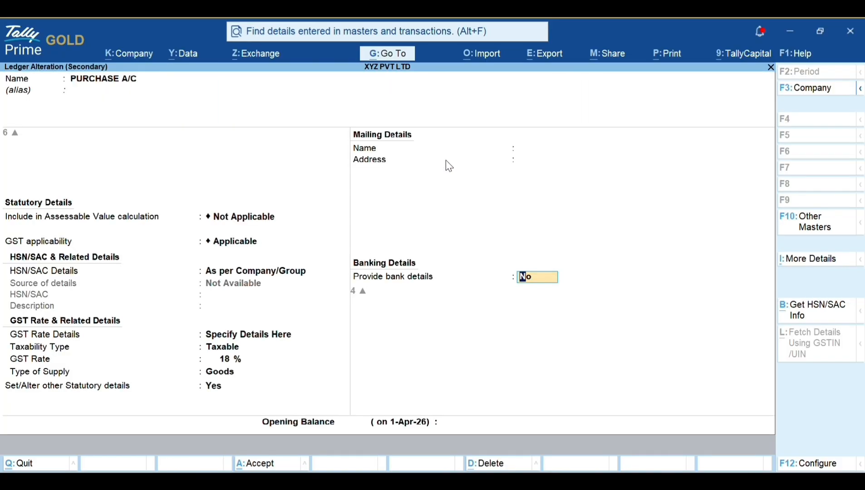
key("BackSpace")
key("Return")
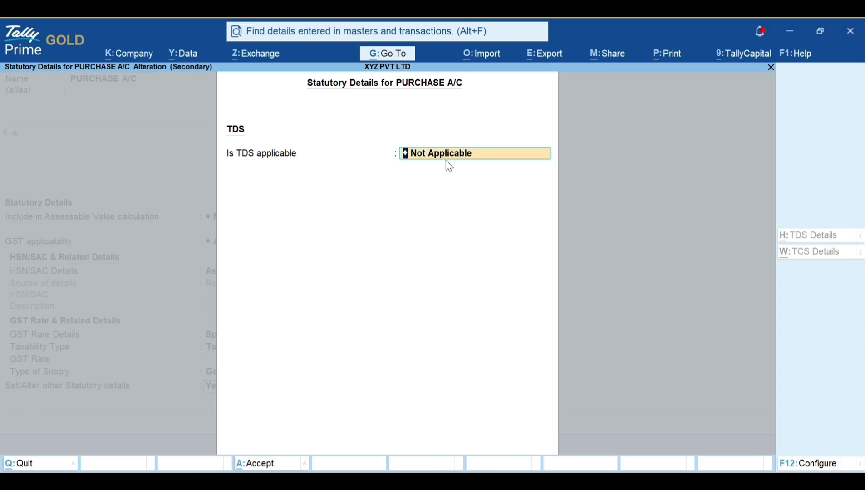
- Set TDS to Applicable for PURCHASE A/C and open the nature of payment TDS ON PURCHASE OF GOODS for alteration
type("A")
key("Return")
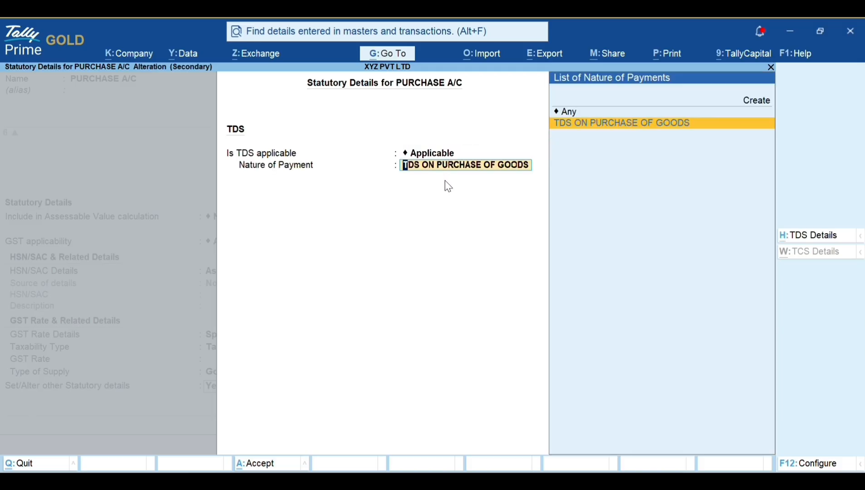
key("alt+c")
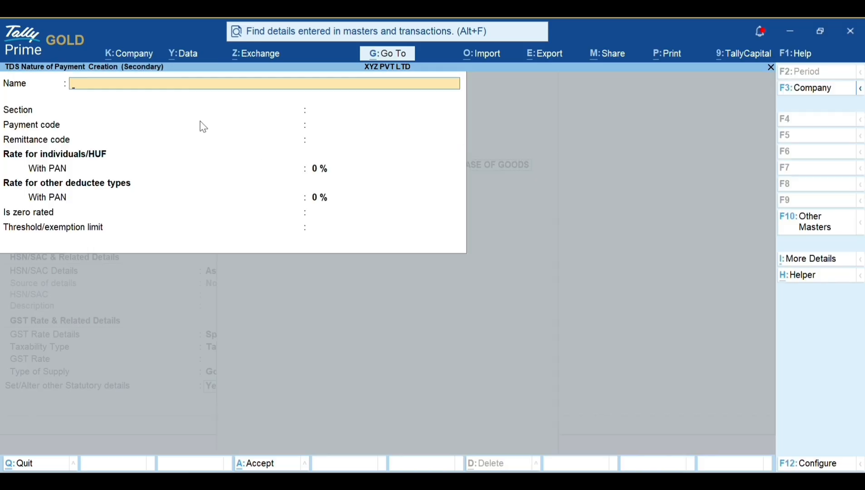
key("Escape")
key("y")
key("ctrl+Return")
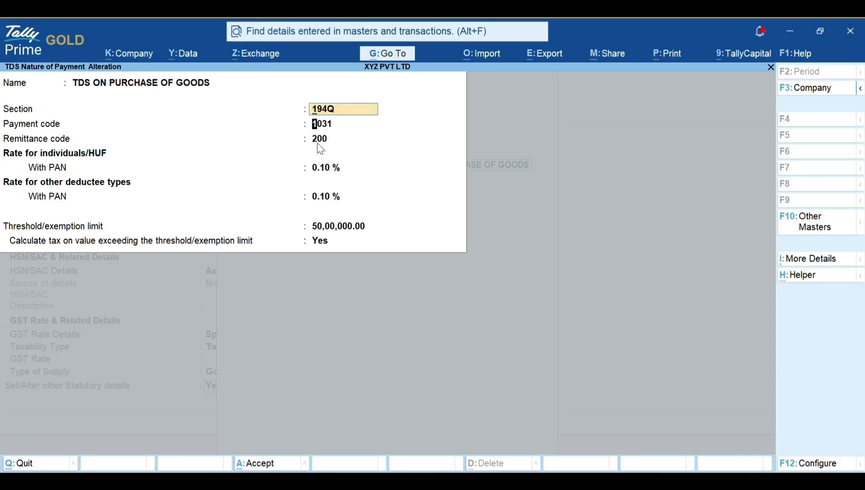
- Review the section, payment and remittance codes, PAN rates and threshold settings of the nature of payment TDS ON PURCHASE OF GOODS
key("Return")
key("Return")
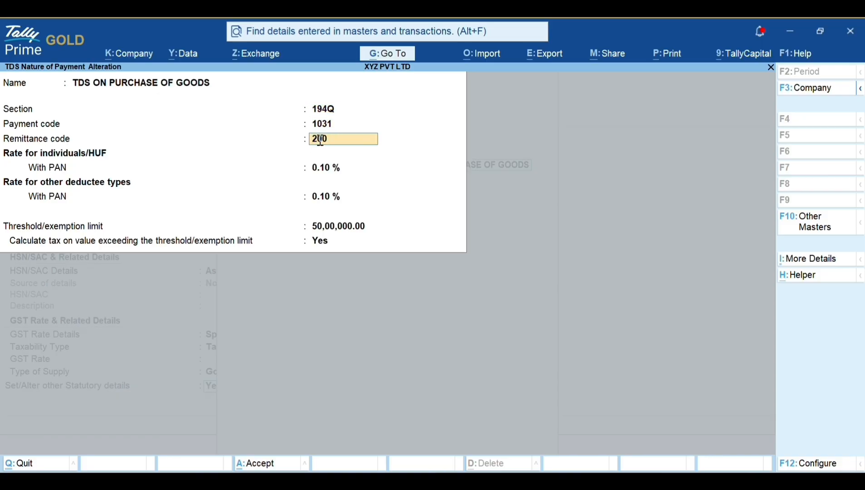
key("Return")
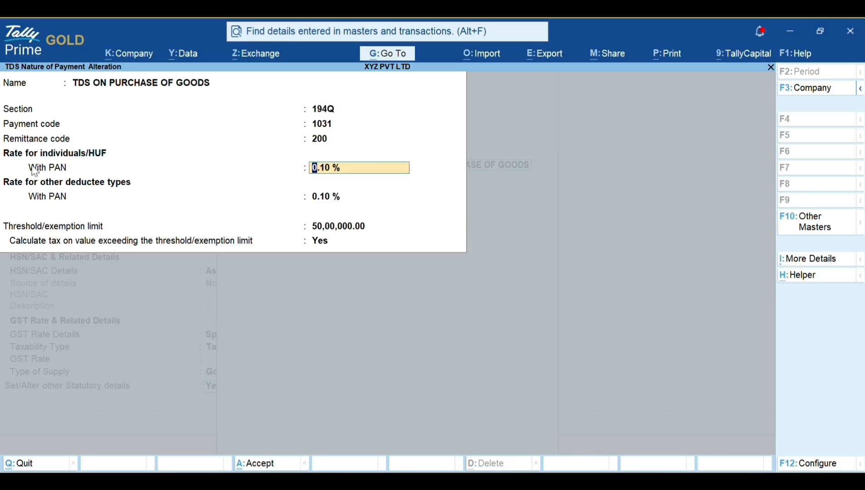
key("Return")
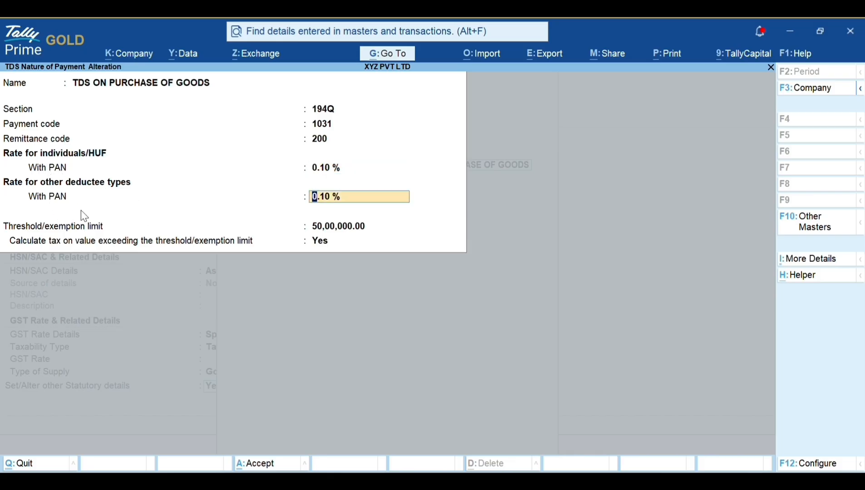
left_click(338, 223)
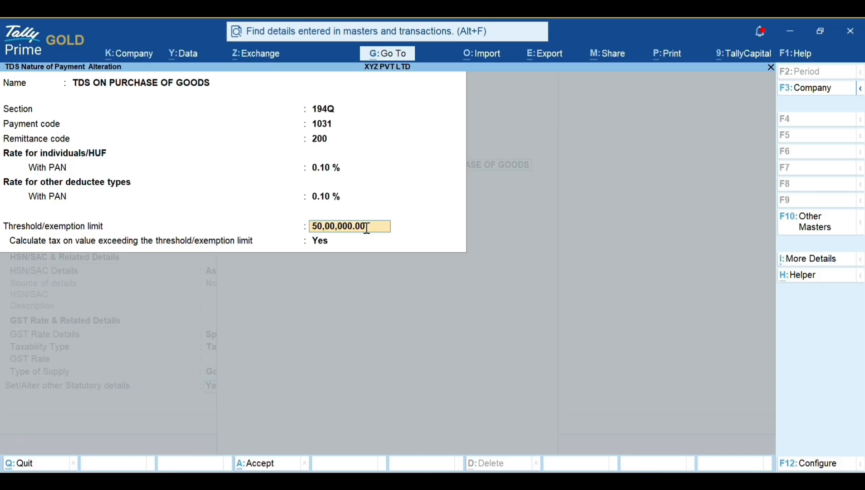
key("Return")
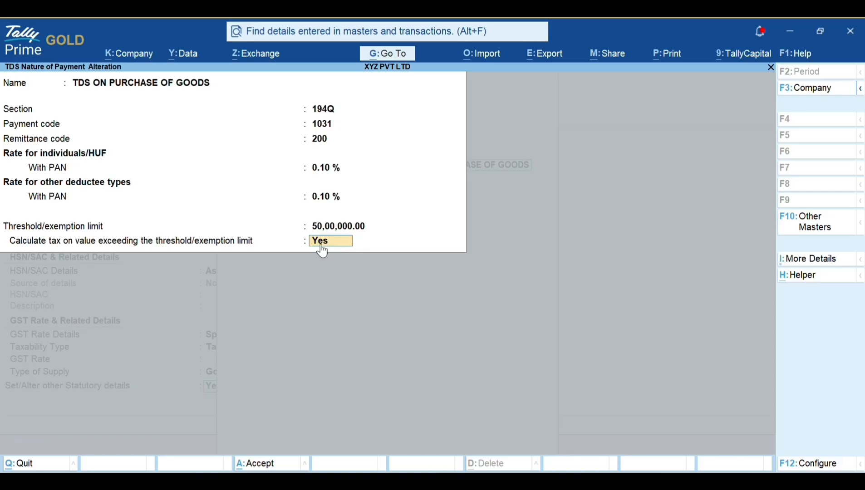
- Configure the nature of payment to allow calculating tax on value exceeding the threshold/exemption limit, leaving the other options at No
left_click(797, 464)
key("Return")
key("Return")
key("Return")
key("Return")
key("Return")
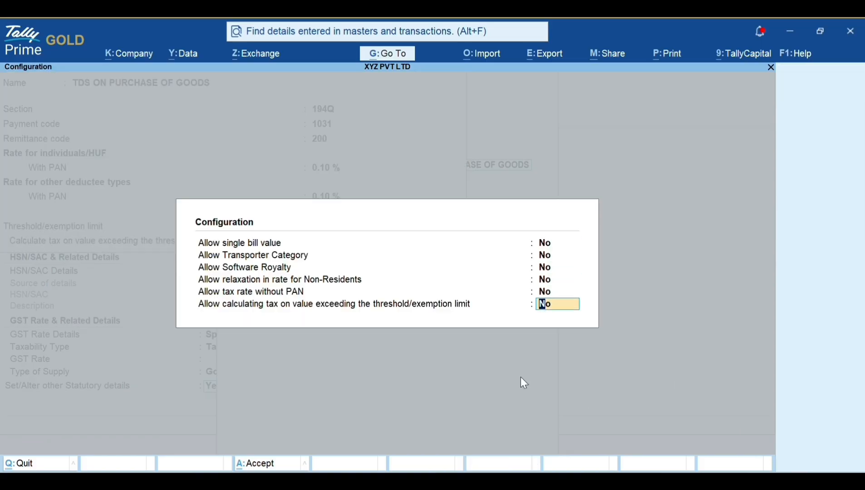
type("y")
key("Return")
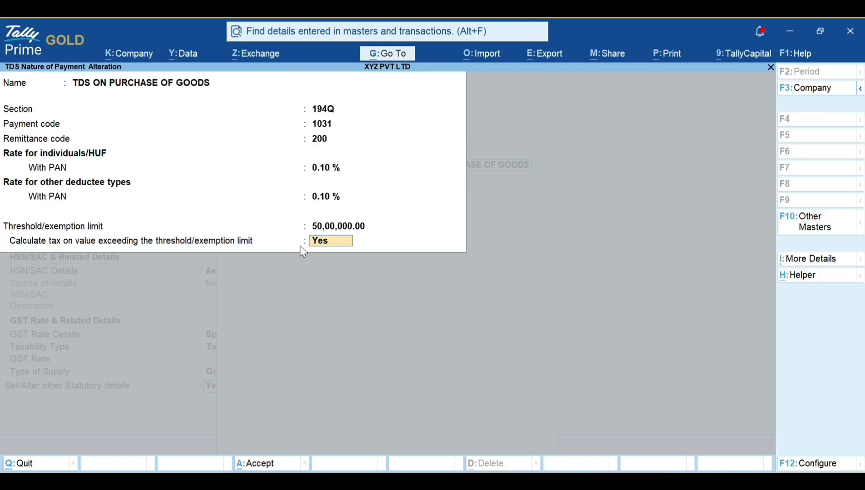
- Save the TDS ON PURCHASE OF GOODS nature of payment and the PURCHASE A/C ledger, keeping bank details at No, and return to the voucher's items
key("Return")
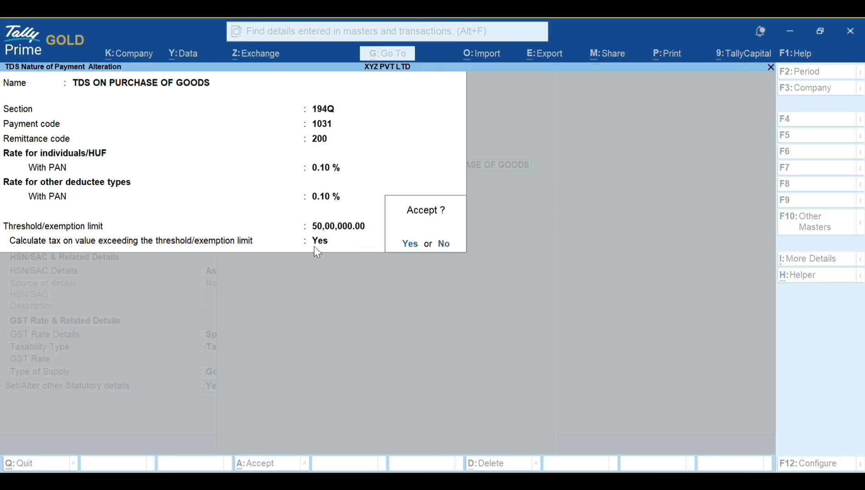
key("Return")
key("Return")
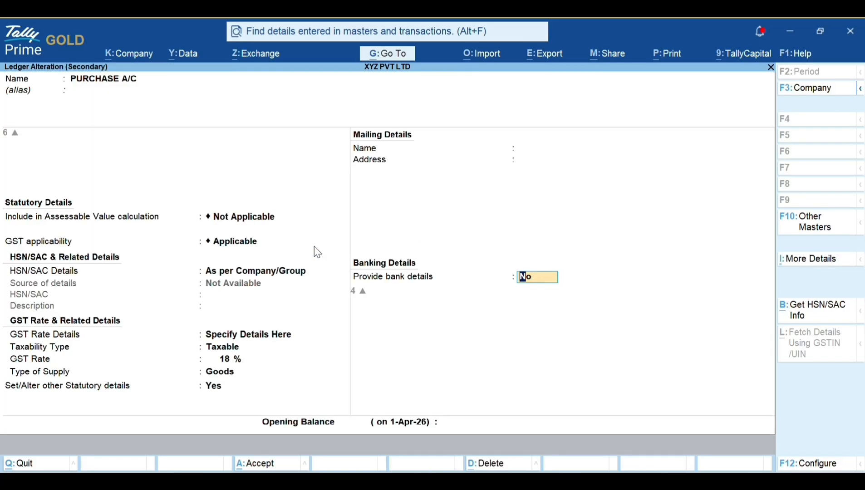
key("Return")
key("Return")
key("Return")
key("Return")
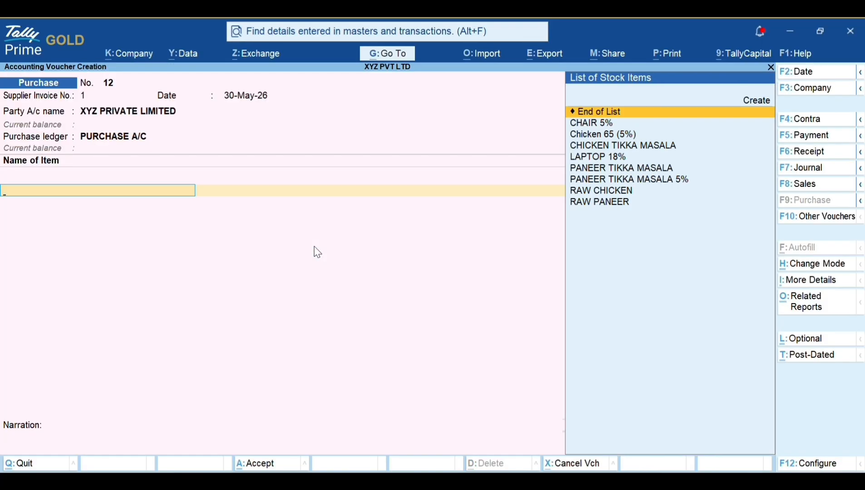
- Add the stock item LAPTOP 18% with tracking number Not Applicable, quantity 100 NOS and rate 20,000, and end the item list
key("Down")
key("Down")
key("Down")
key("Down")
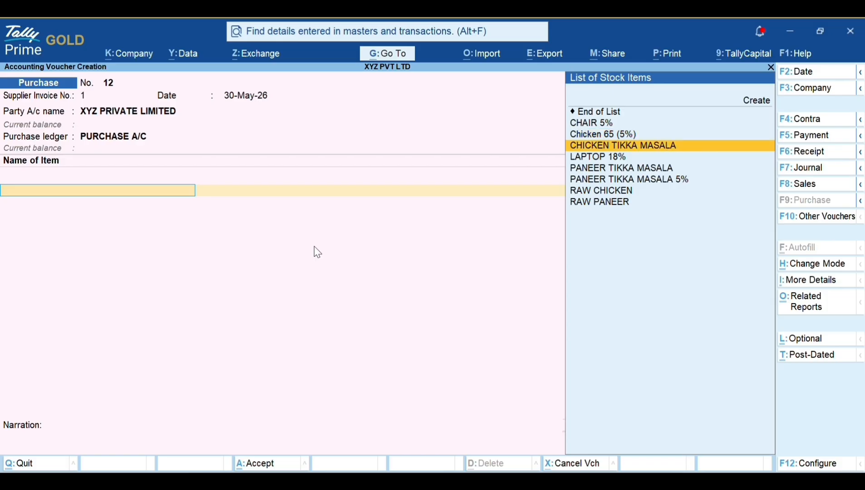
key("Return")
key("Return")
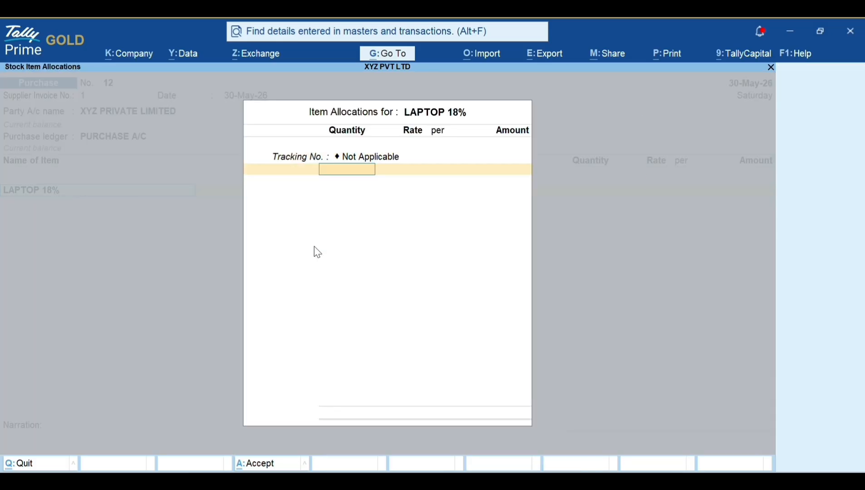
type("100")
key("Return")
type("20000")
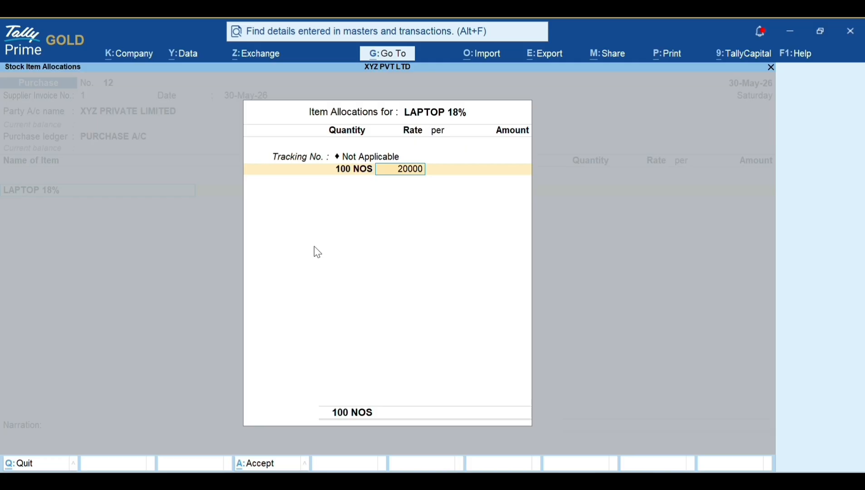
key("Return")
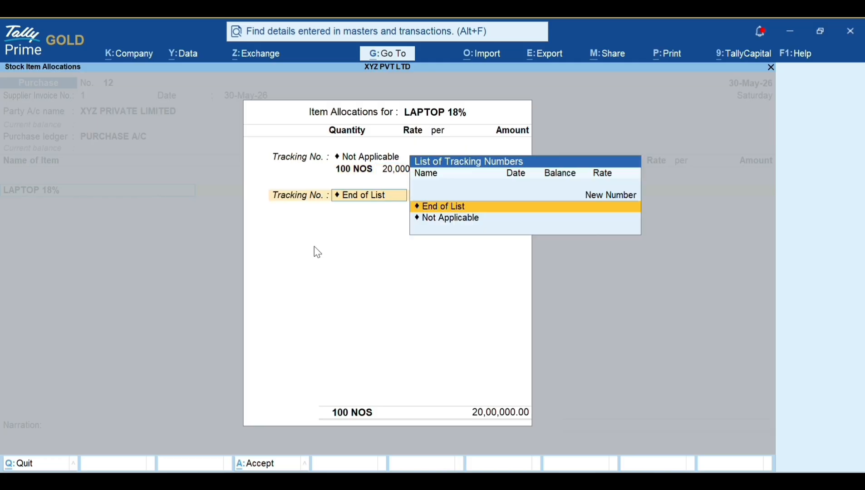
key("Return")
key("Return")
- Choose the INPUT CGST 9% ledger for the voucher and open it for alteration
type("Cgst")
key("Down")
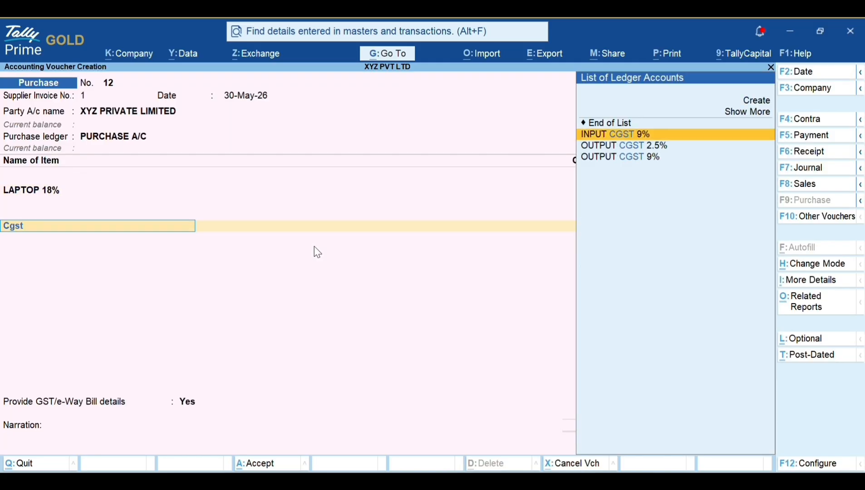
key("Return")
key("BackSpace")
key("ctrl+Return")
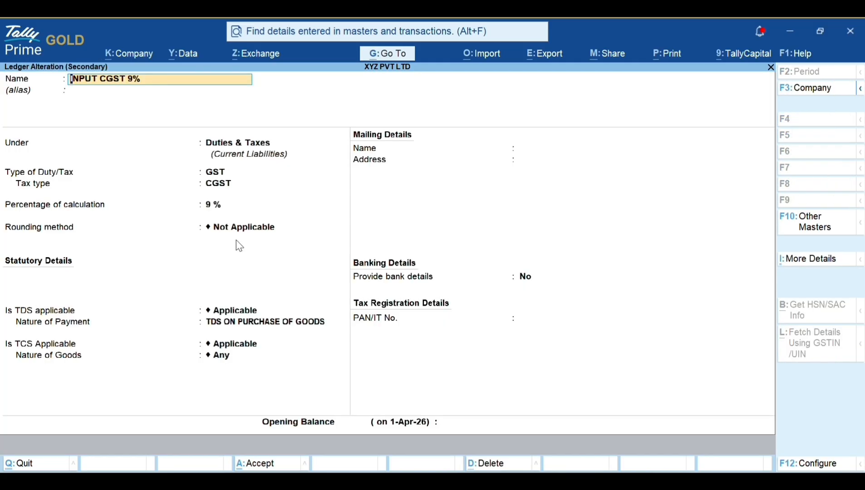
- Check the duty type, tax type, percentage, TDS applicability and nature of payment in the INPUT CGST 9% ledger
left_click(111, 90)
key("Return")
key("Return")
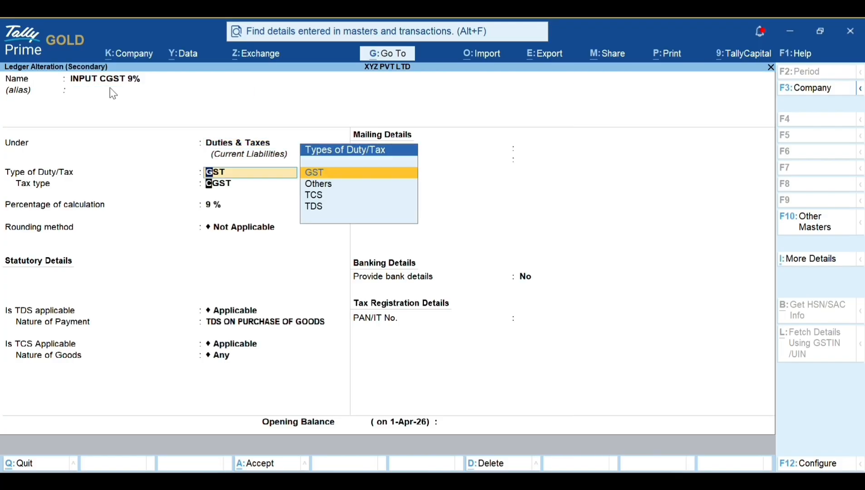
key("Return")
key("Return")
key("Return")
key("Return")
key("Return")
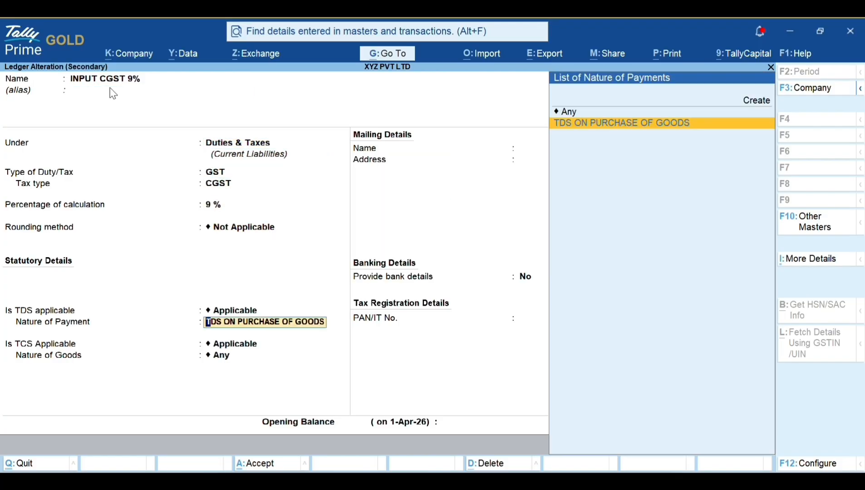
key("Up")
key("Down")
key("shift+Tab")
key("Return")
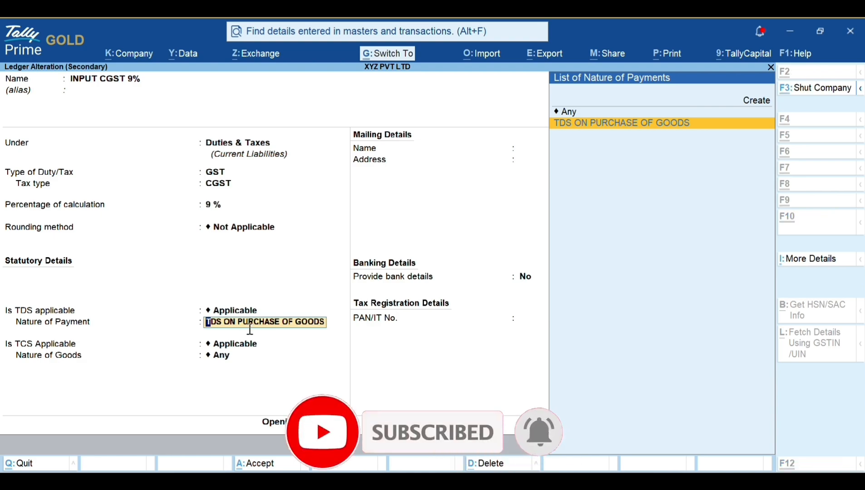
key("ctrl+Return")
key("Escape")
key("Escape")
- Keep TCS Applicable with nature of goods Any, save the INPUT CGST 9% ledger and add it to the voucher
key("Return")
key("Return")
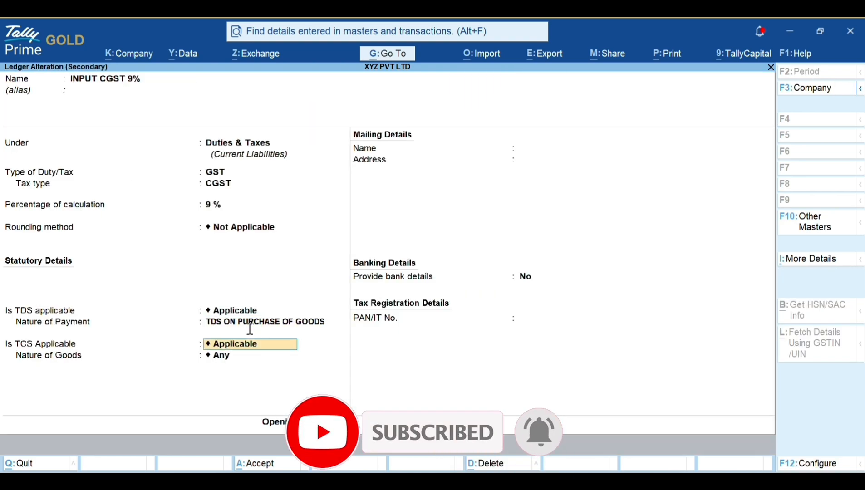
key("Return")
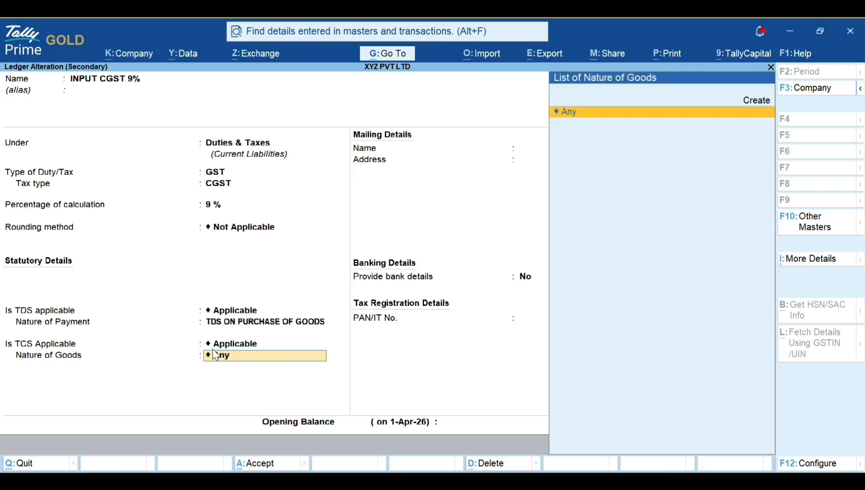
key("Return")
key("Return")
key("Return")
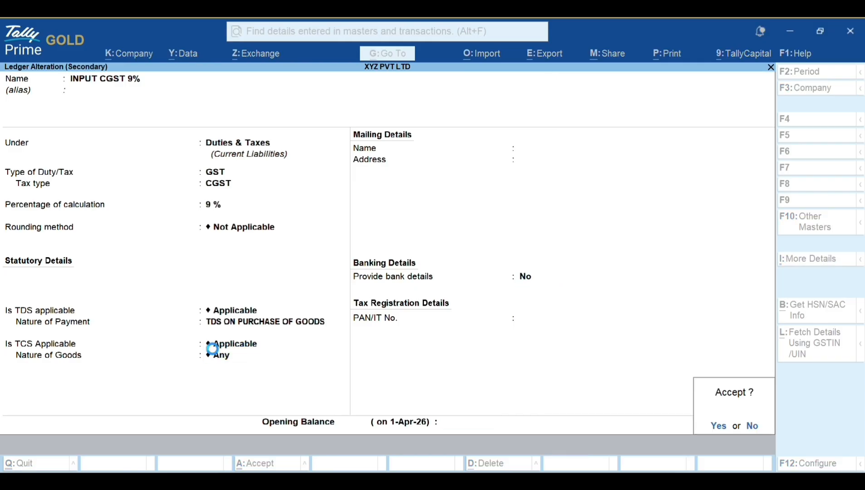
key("Return")
key("Return")
- Open the INPUT SGST 9% ledger for alteration and check its settings up to the TDS nature of payment
type("Sgst")
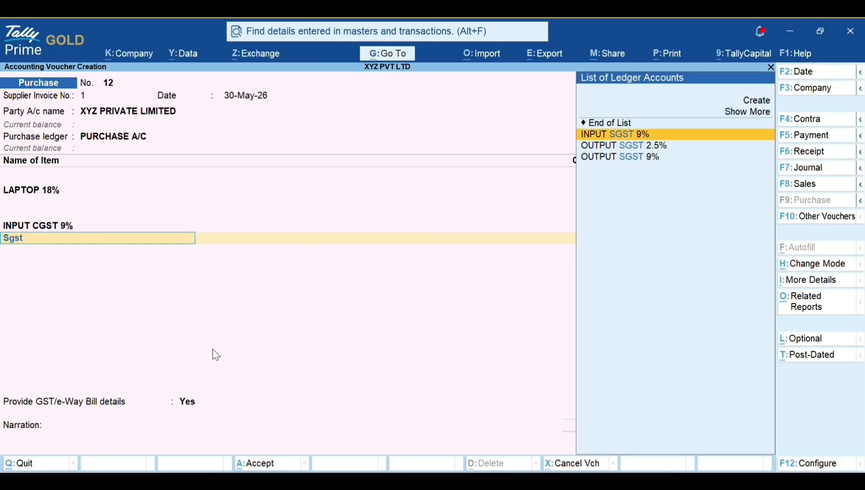
key("ctrl+Return")
key("Return")
key("Return")
key("Return")
key("Return")
key("Return")
key("Return")
key("Return")
key("Return")
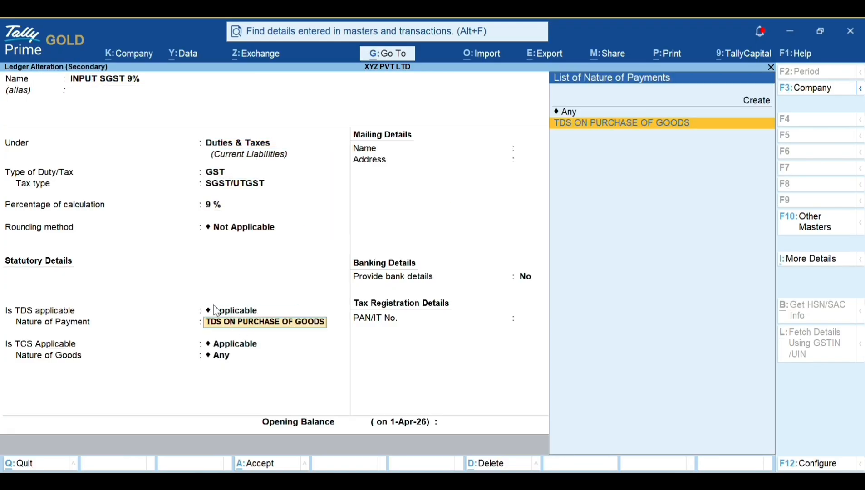
- Keep TDS ON PURCHASE OF GOODS as nature of payment, save the INPUT SGST 9% ledger and add it to the voucher
key("Return")
key("Return")
key("Return")
key("Return")
key("Return")
key("Return")
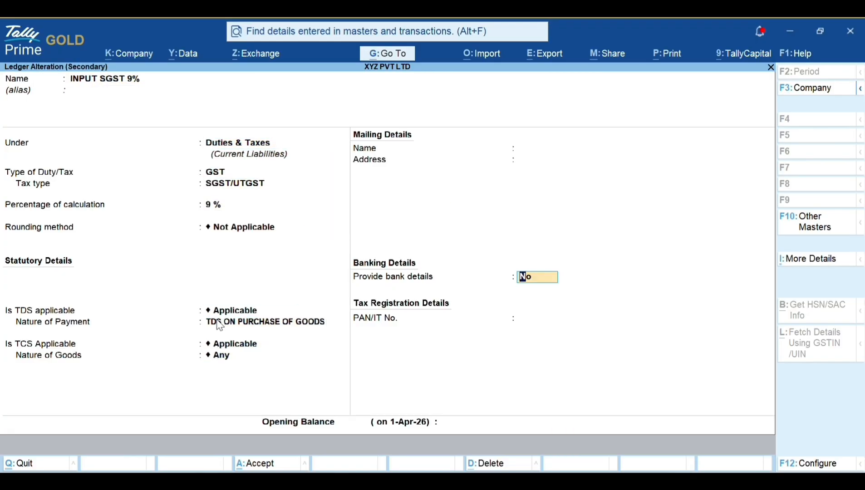
key("Return")
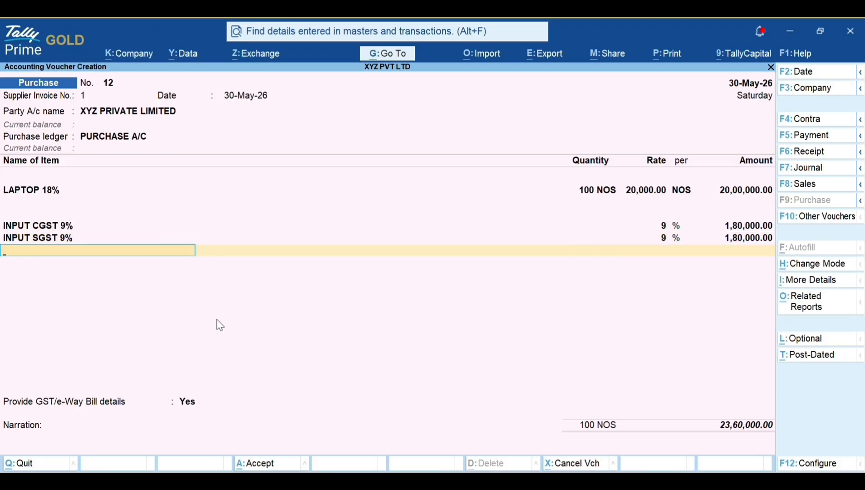
- Add the TDS ON PURCHASE OF GOODS ledger with its amount left blank and end the ledger list
type("Tds")
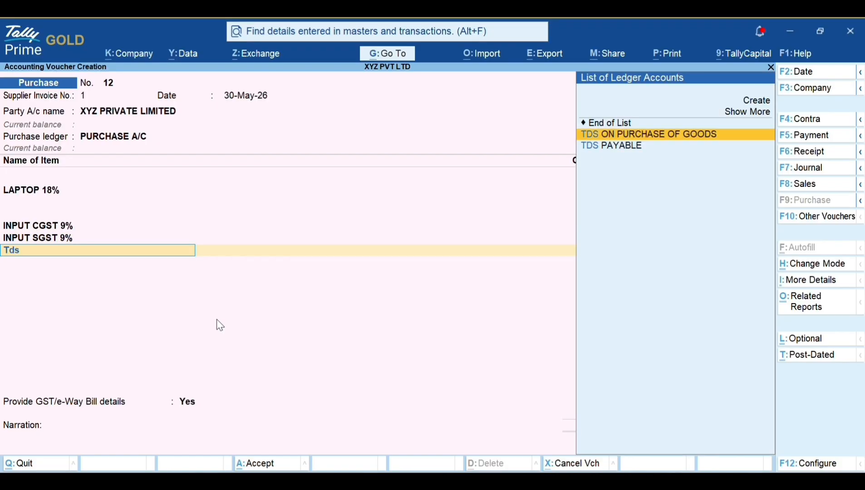
key("Return")
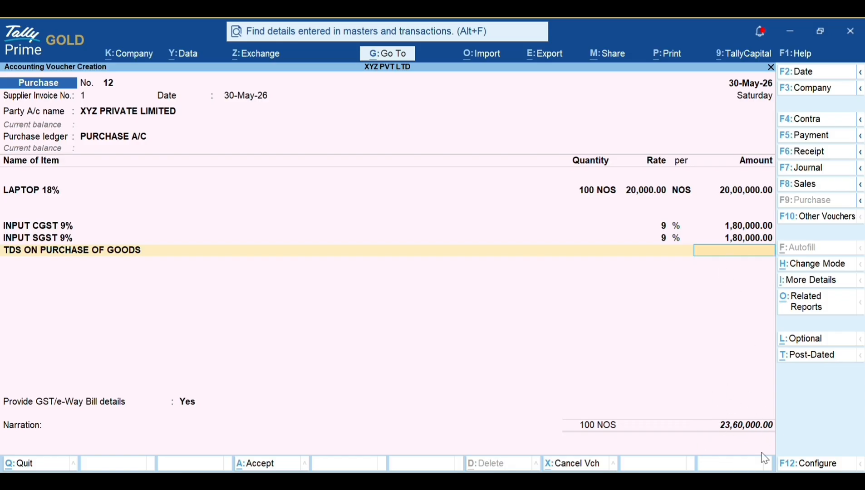
key("Return")
key("Return")
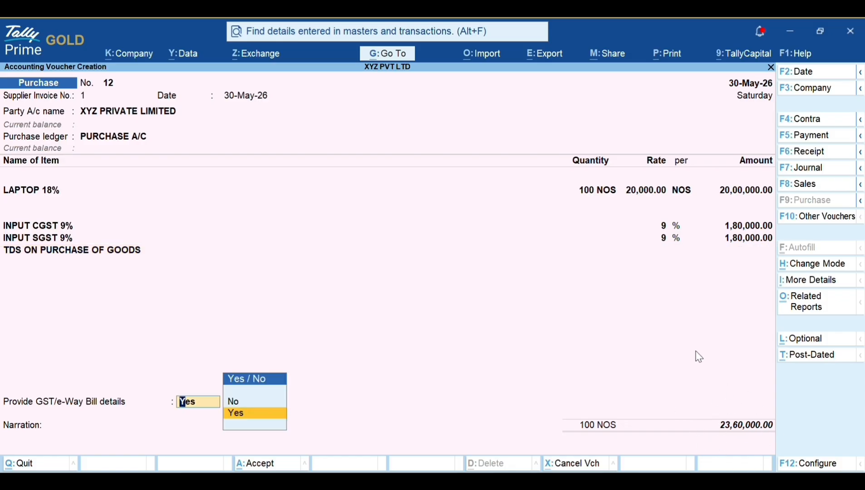
- Set GST/e-Way Bill details to No, allocate the party's full bill amount On Account and save the purchase voucher
key("n")
key("Return")
key("Return")
key("Down")
key("Return")
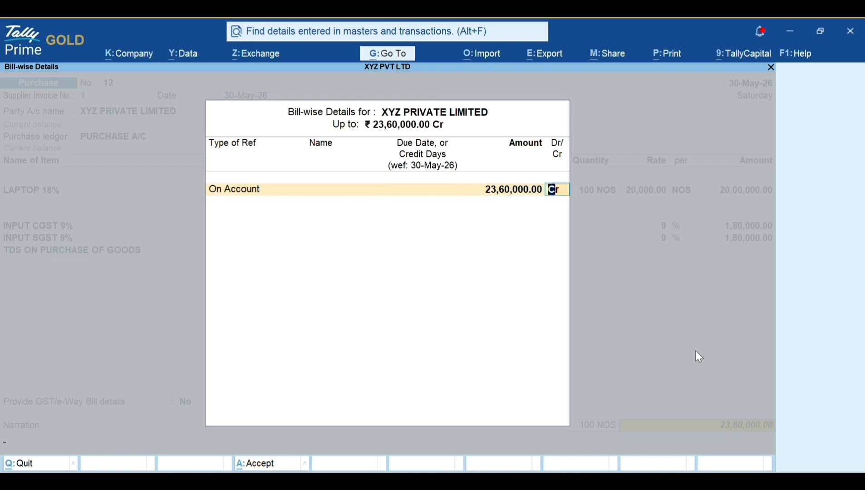
key("Return")
key("Return")
key("Return")
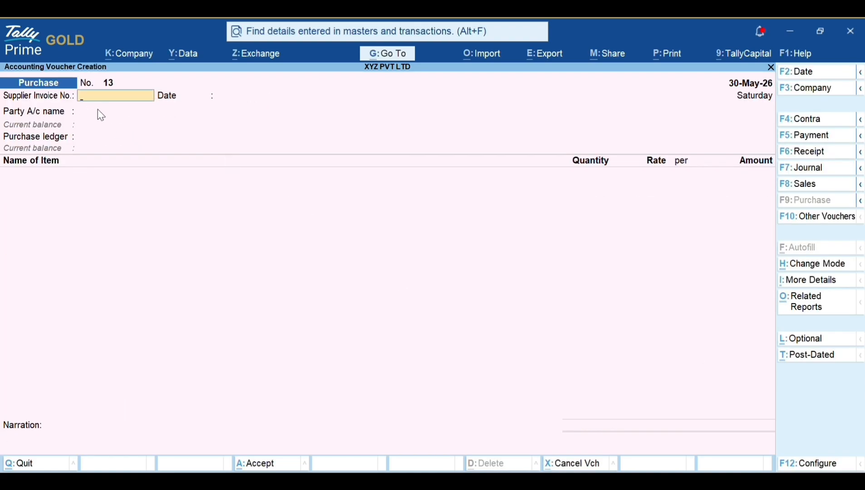
- In the new purchase voucher, enter supplier invoice number 2, keep the date 30-May-26 and select XYZ PRIVATE LIMITED as the party
type("2")
key("Return")
key("Return")
key("Down")
key("Down")
key("Down")
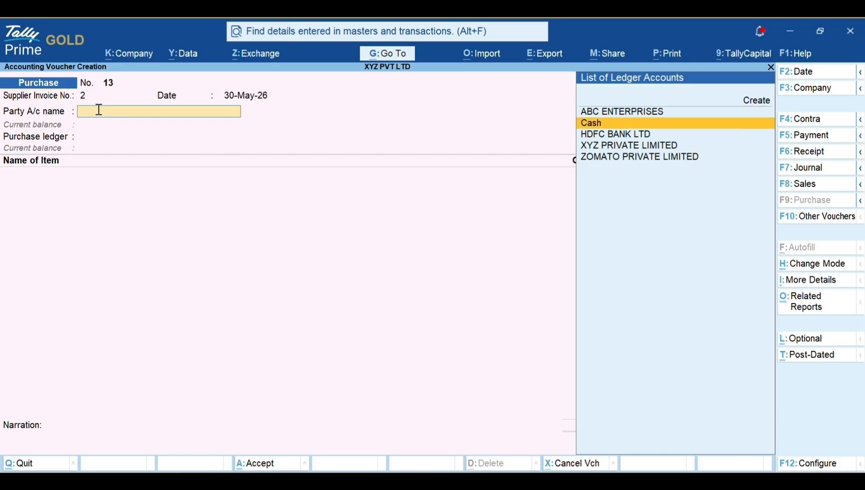
key("Return")
- Leave the receipt and order details blank and accept the party details for XYZ PRIVATE LIMITED
key("Return")
key("Return")
key("Return")
key("Return")
key("Return")
key("Return")
key("Return")
key("Return")
key("Return")
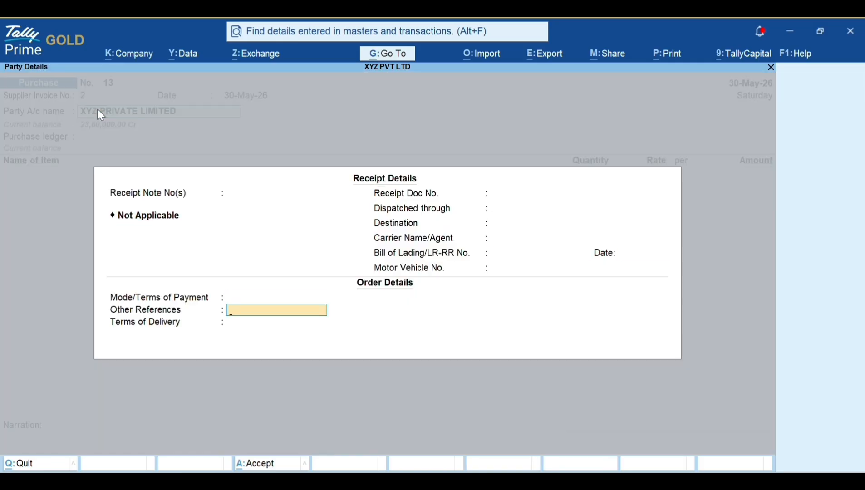
key("Return")
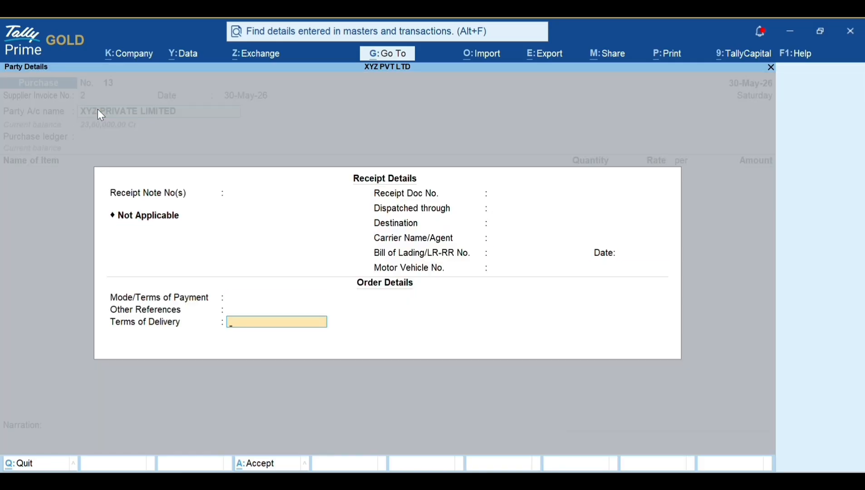
key("Return")
key("Return")
key("Return")
key("Return")
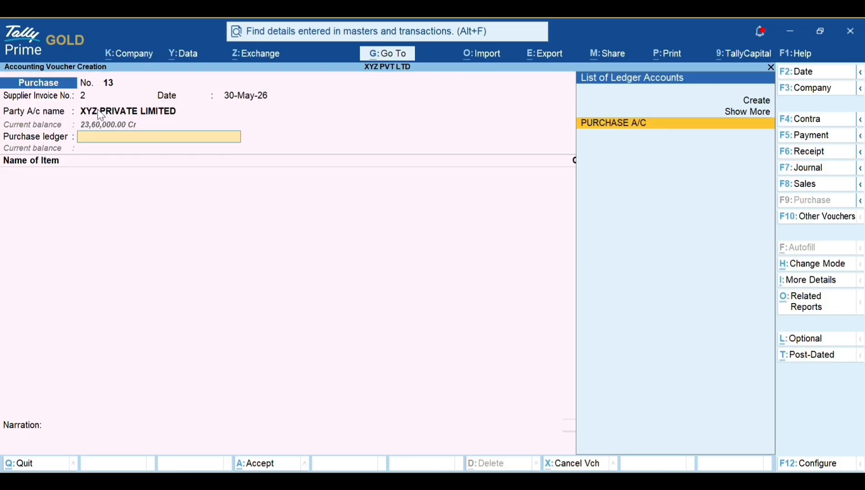
- Select PURCHASE A/C as the purchase ledger and add 200 NOS of LAPTOP 18% at a rate of 20,000
key("Return")
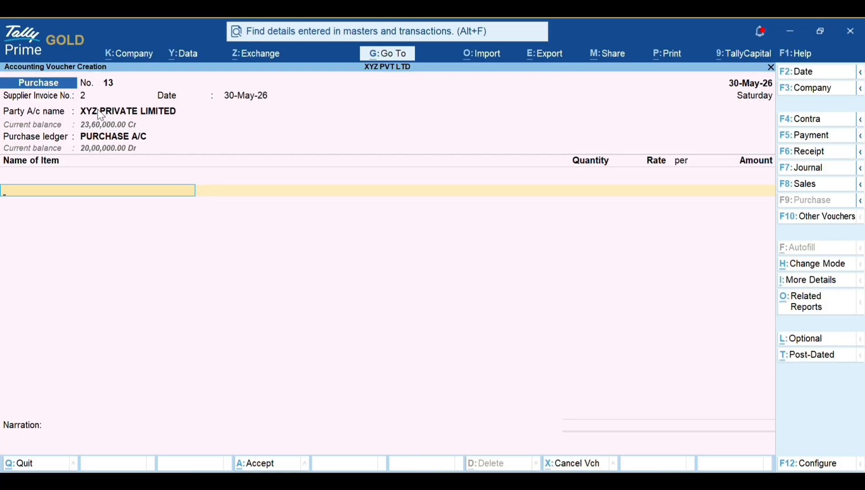
type("Lap")
key("Return")
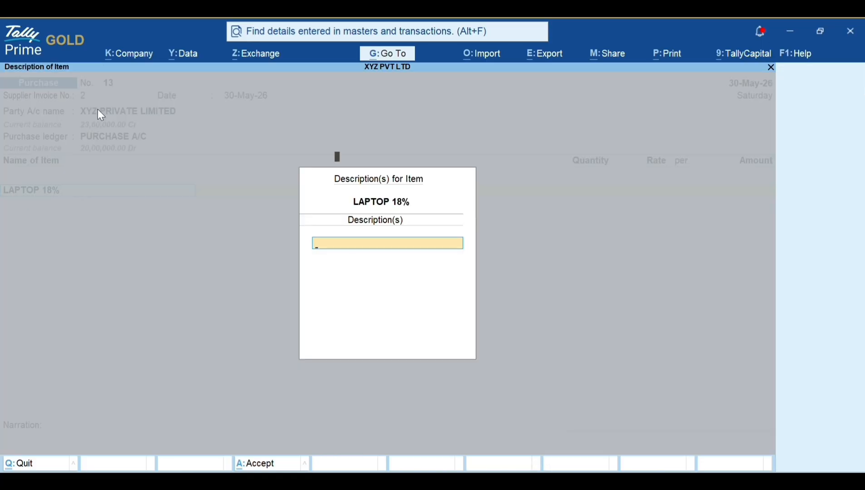
key("Return")
type("200")
key("Return")
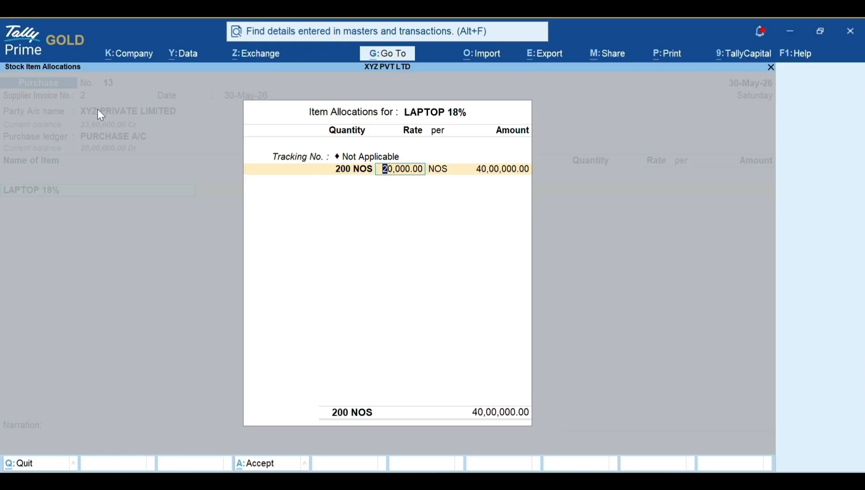
key("Return")
key("Return")
key("Return")
key("Return")
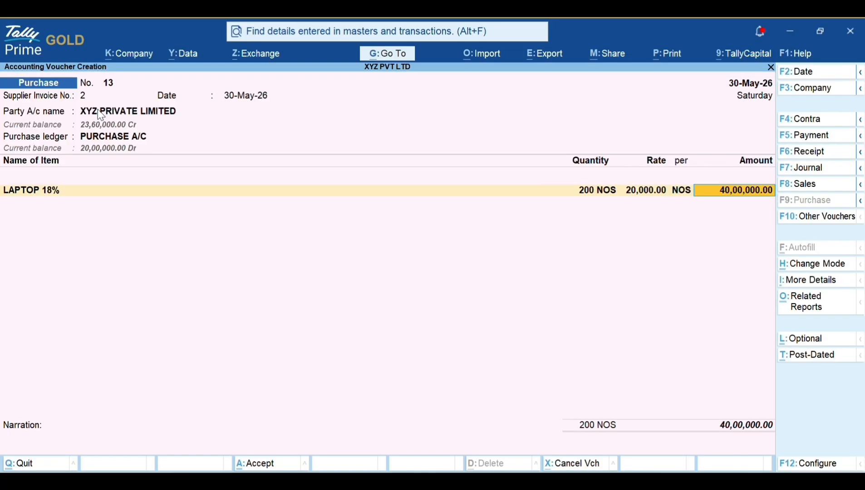
key("Return")
- Add the INPUT CGST 9% and INPUT SGST 9% ledgers to the purchase voucher
type("cgst")
key("Down")
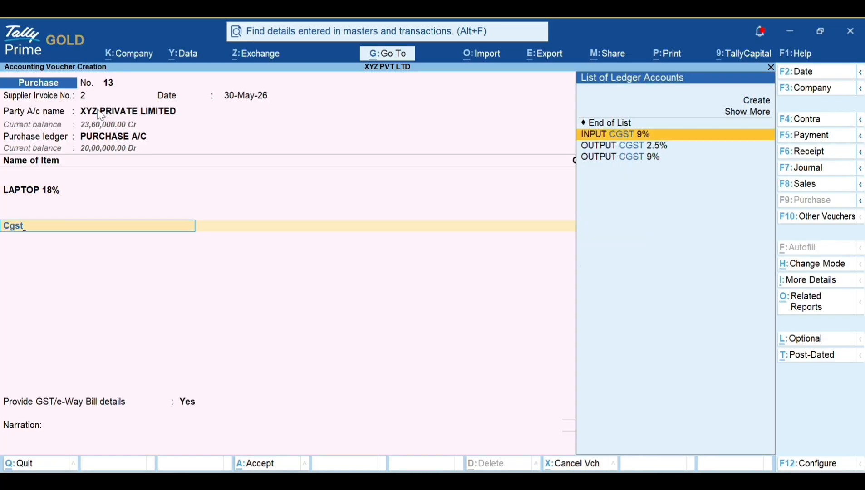
key("Return")
type("sgst")
key("Down")
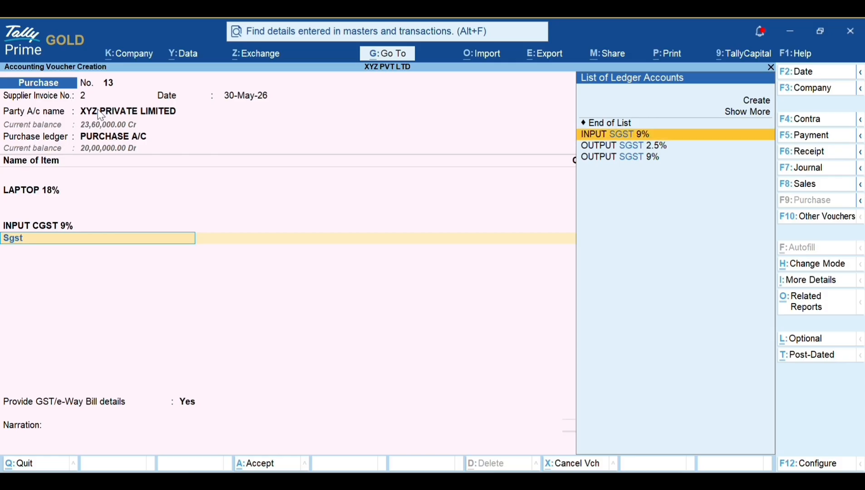
key("Return")
key("Return")
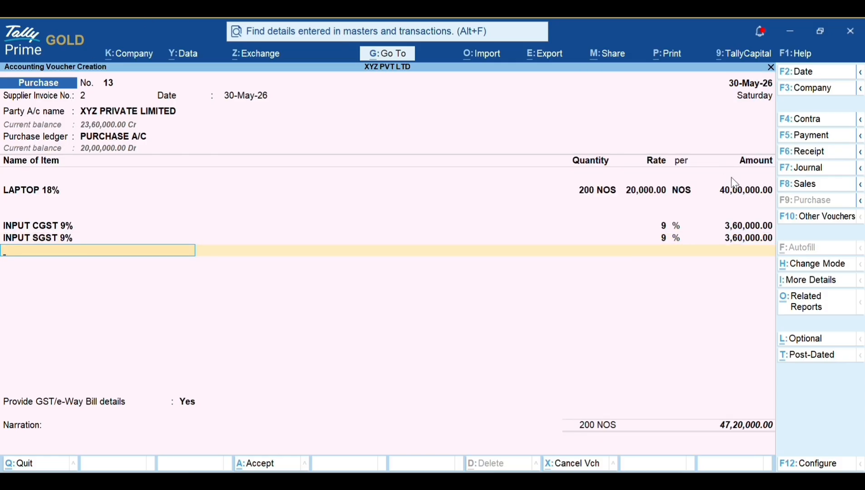
- Add the TDS ON PURCHASE OF GOODS ledger with its calculated amount and end the ledger list
type("T")
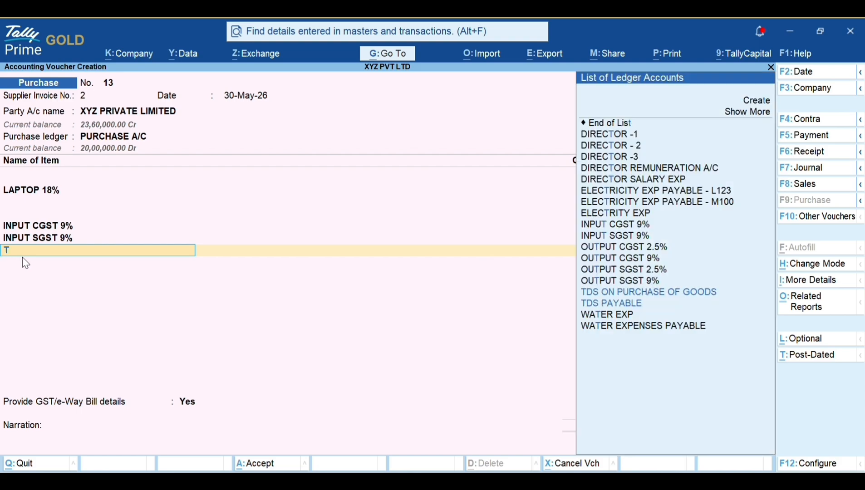
type("ds")
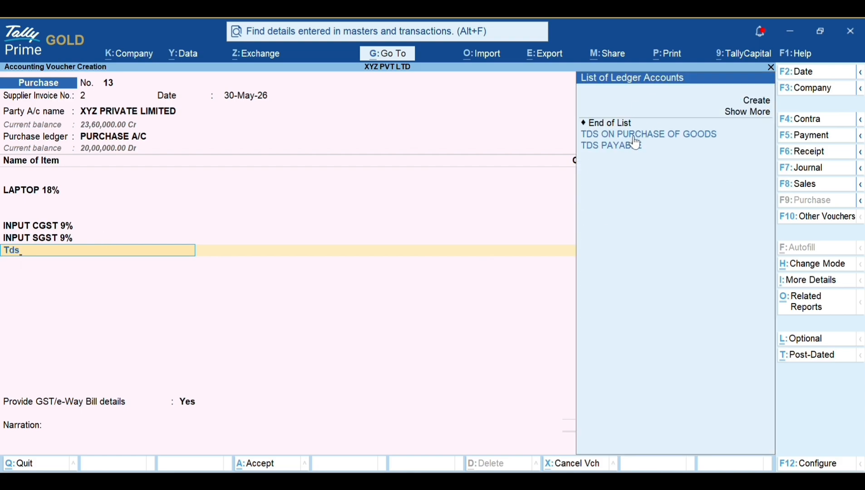
left_click(667, 134)
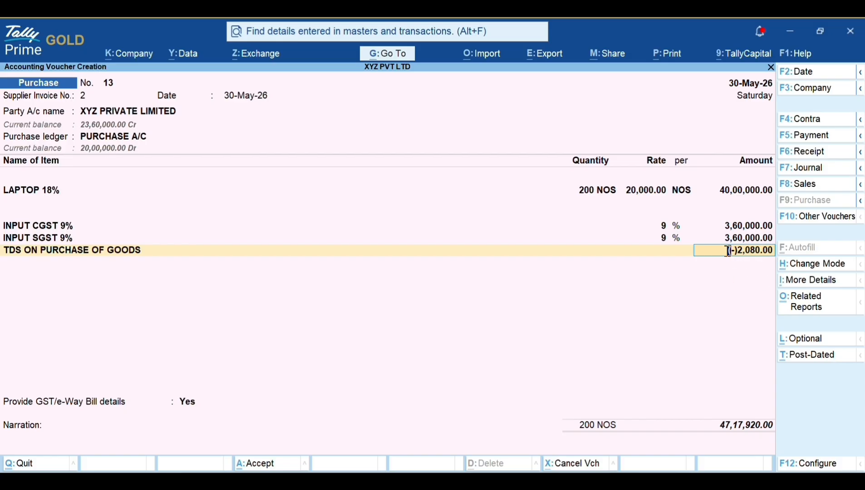
key("Return")
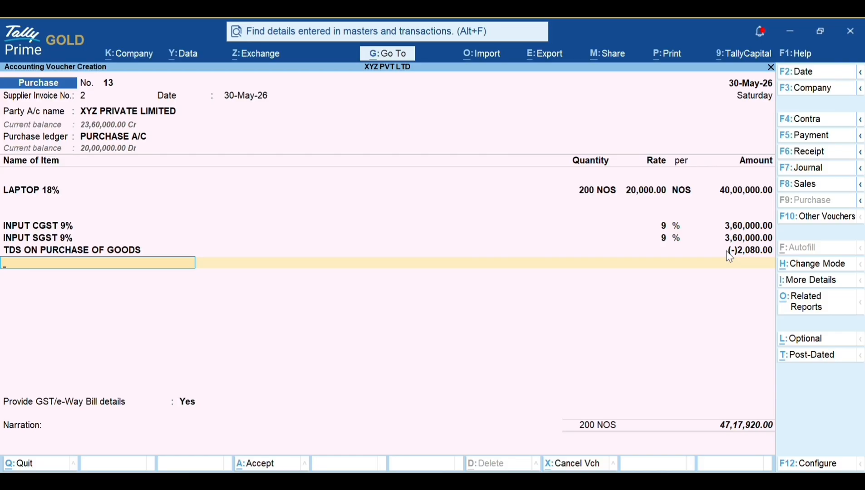
key("Return")
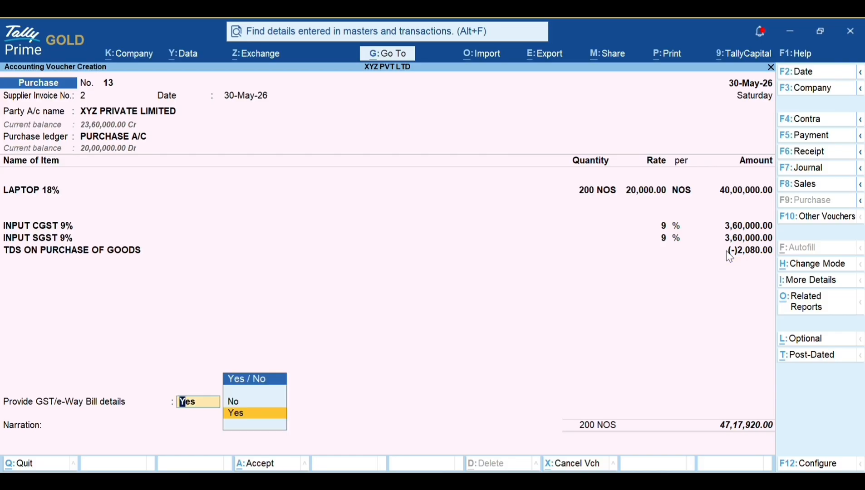
- Set GST/e-Way Bill details to No and choose On Account as the reference type for the party's bill allocation
key("Up")
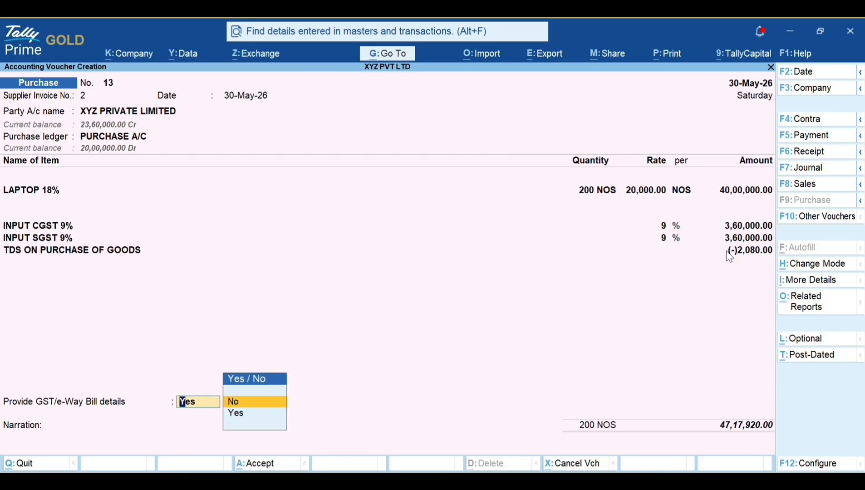
key("Return")
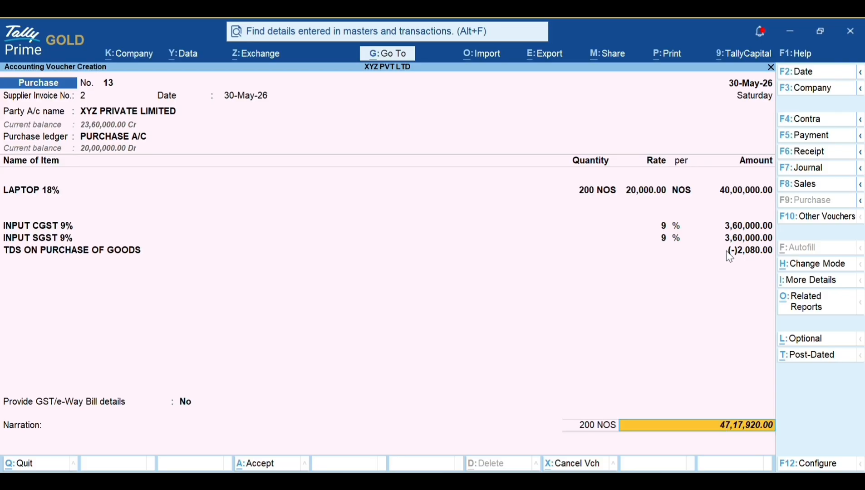
key("Return")
key("Up")
key("Down")
key("Down")
key("Return")
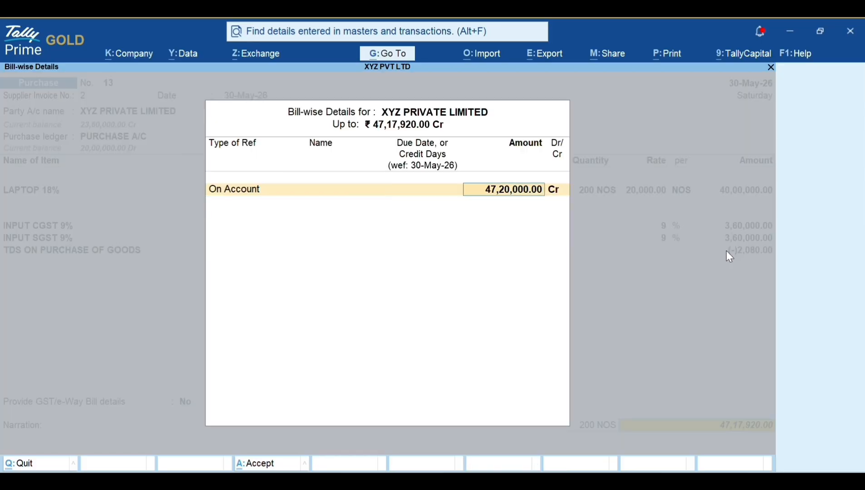
- Allocate 47,20,000 Cr On Account and 2,080 Dr as New Ref 2, and save the purchase voucher
key("Return")
key("Return")
key("Return")
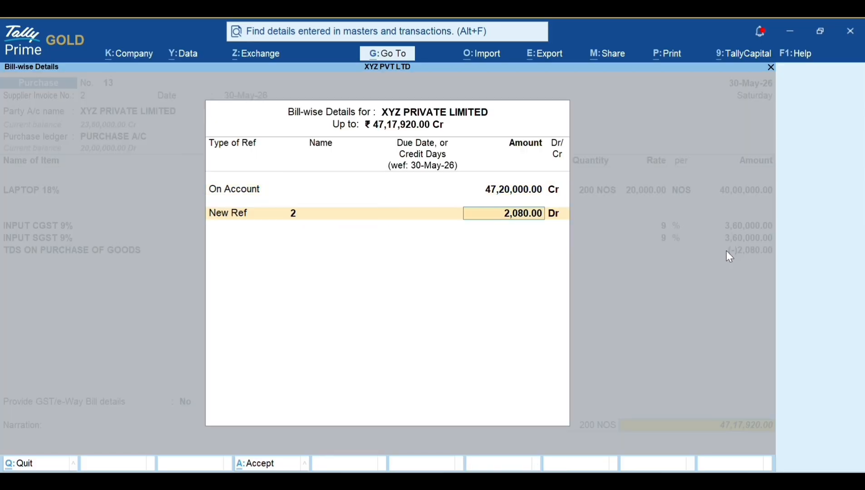
key("Return")
key("Return")
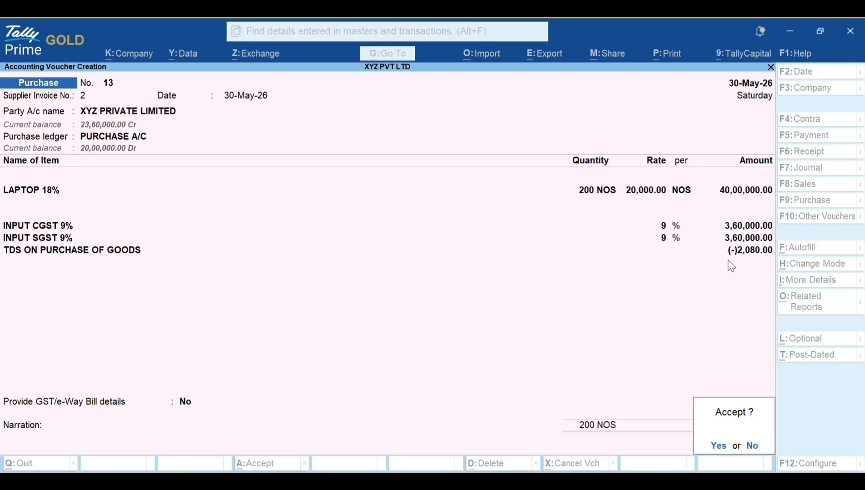
- Quit voucher creation and open the Duties & Taxes group under Current Liabilities in the Balance Sheet
key("Escape")
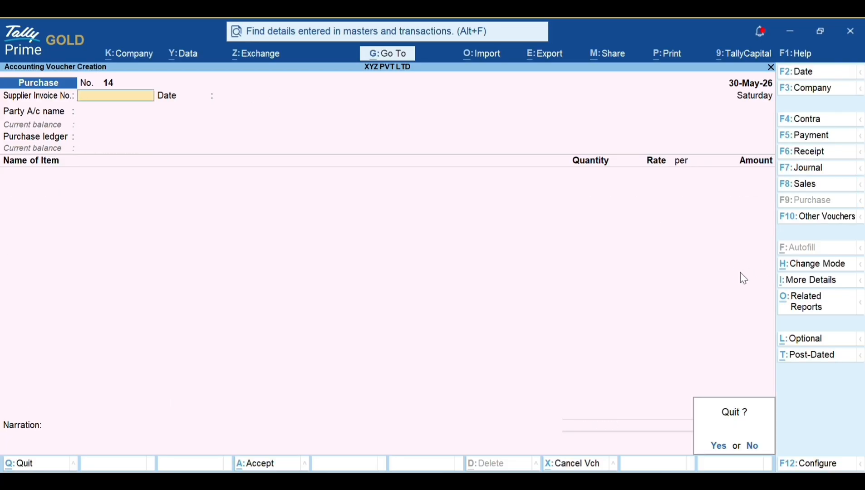
key("Return")
key("Down")
key("Down")
key("Down")
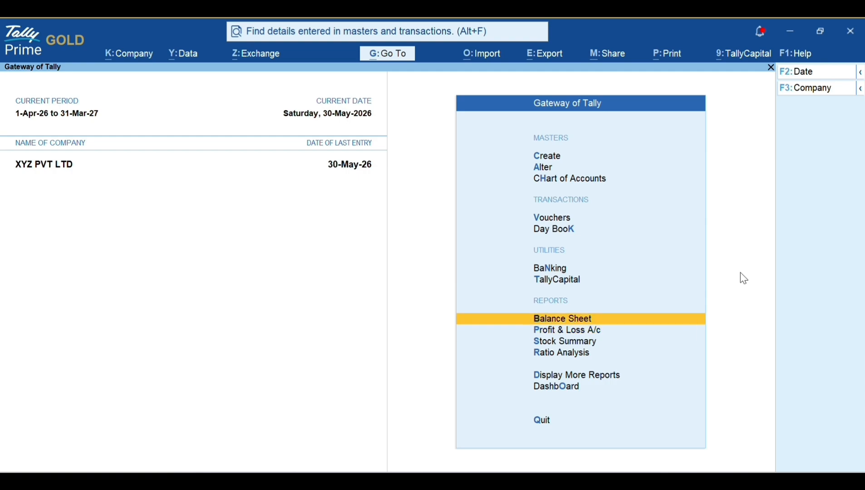
key("Return")
key("Down")
key("Return")
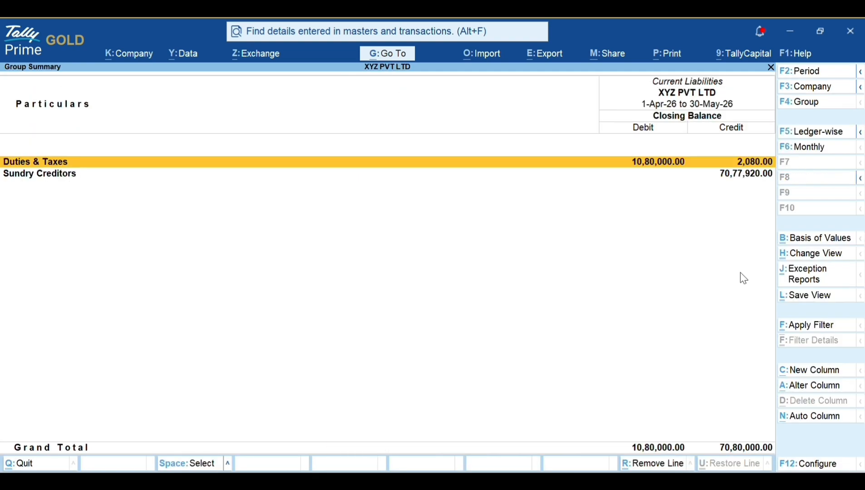
key("Return")
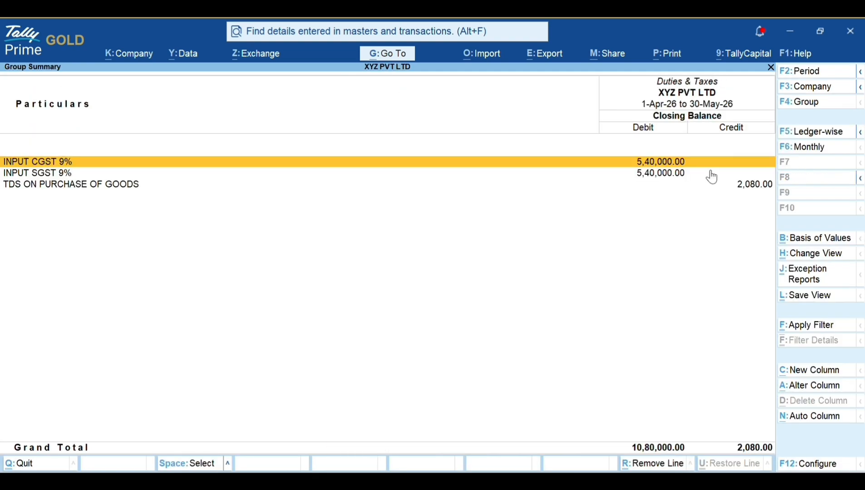
- Open the May vouchers of the TDS ON PURCHASE OF GOODS ledger
key("Down")
key("Down")
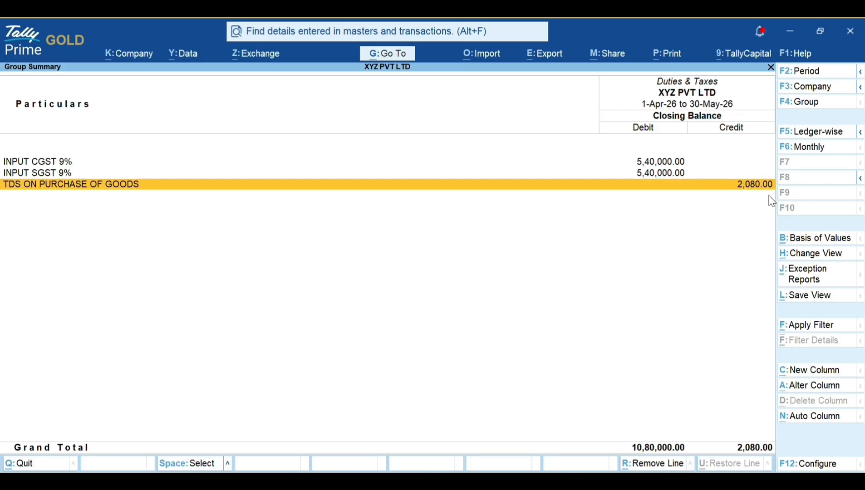
left_click(728, 184)
key("Return")
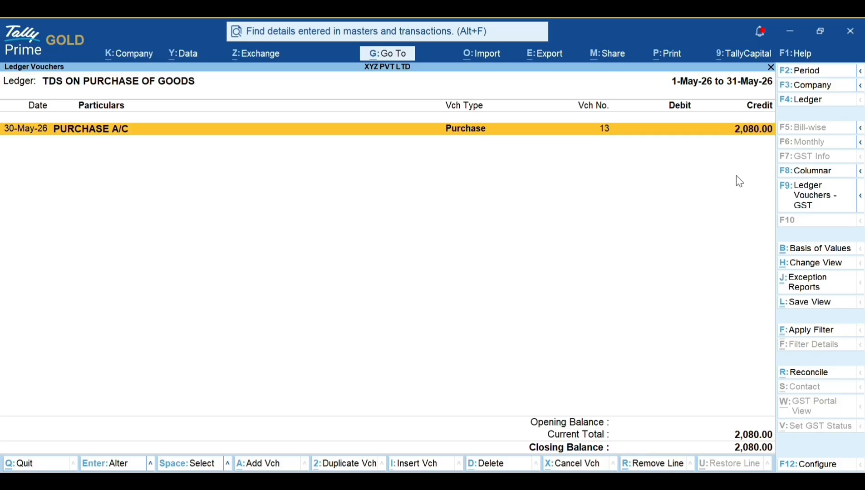
- Add a new payment voucher from the ledger report and date it 4-Jun-26
key("alt")
key("alt+a")
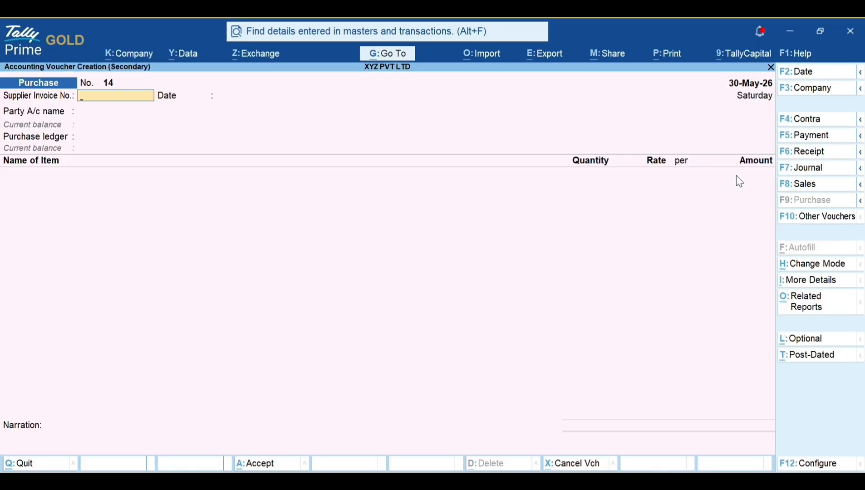
key("F5")
key("F2")
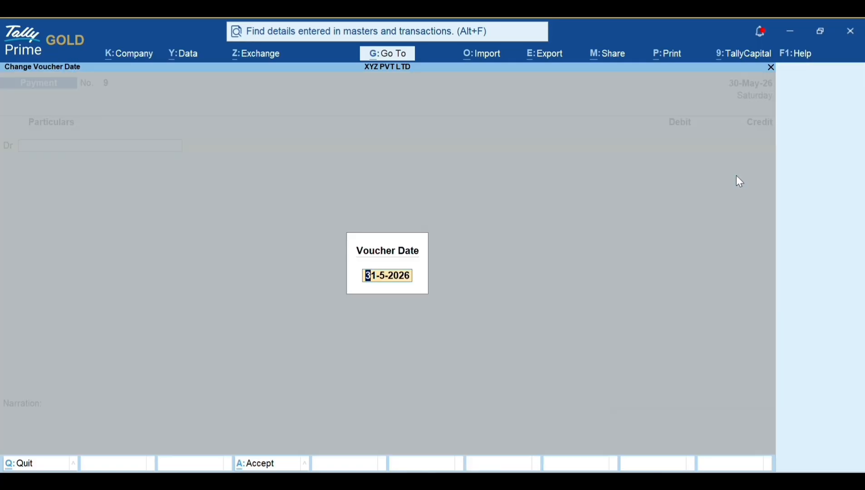
type("4")
key("Return")
- Debit TDS ON PURCHASE OF GOODS with 2,080, ending the TDS reference list without an allocation
type("Tds")
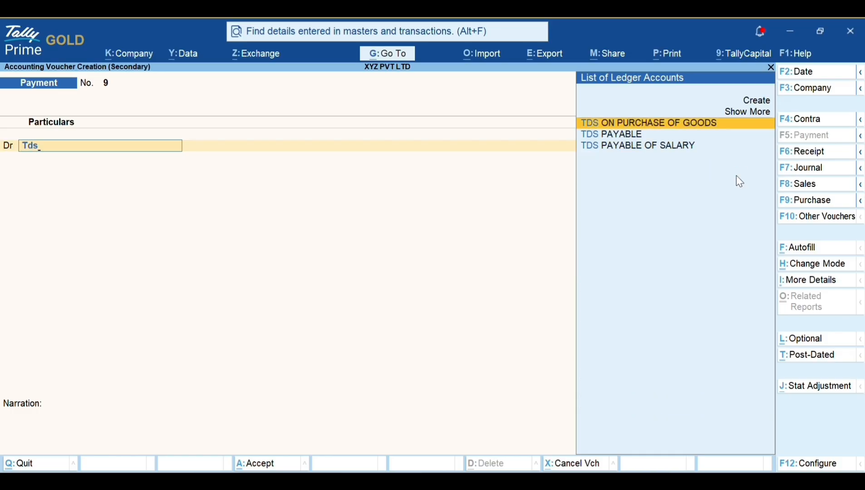
key("Return")
key("Up")
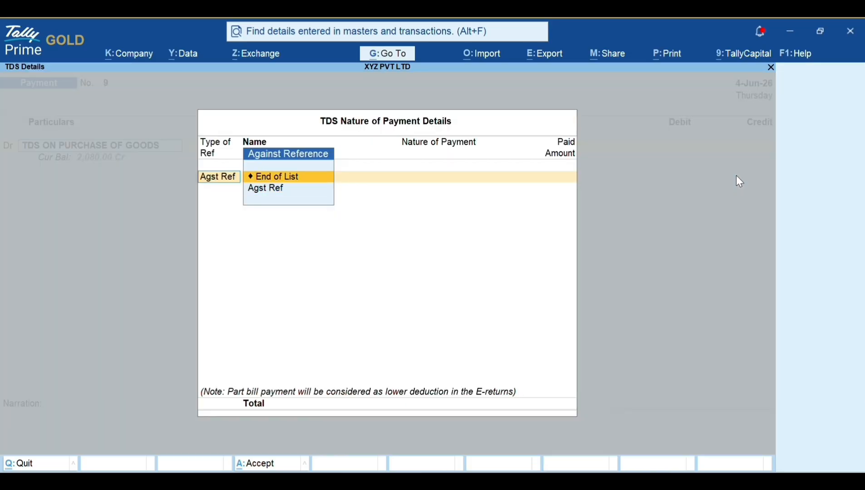
key("Return")
type("2080")
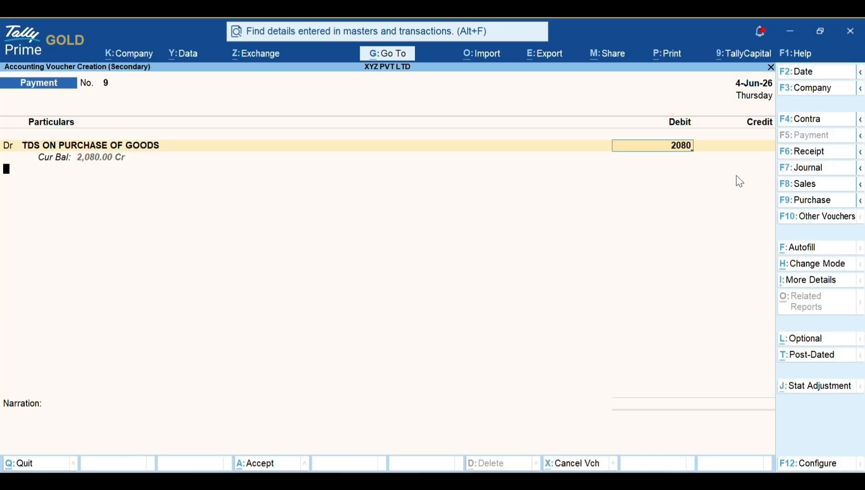
key("Return")
key("Return")
- Credit HDFC BANK LTD with 2,080 and accept the cheque allocation dated 4-Jun-26 without an instrument number
type("hdf")
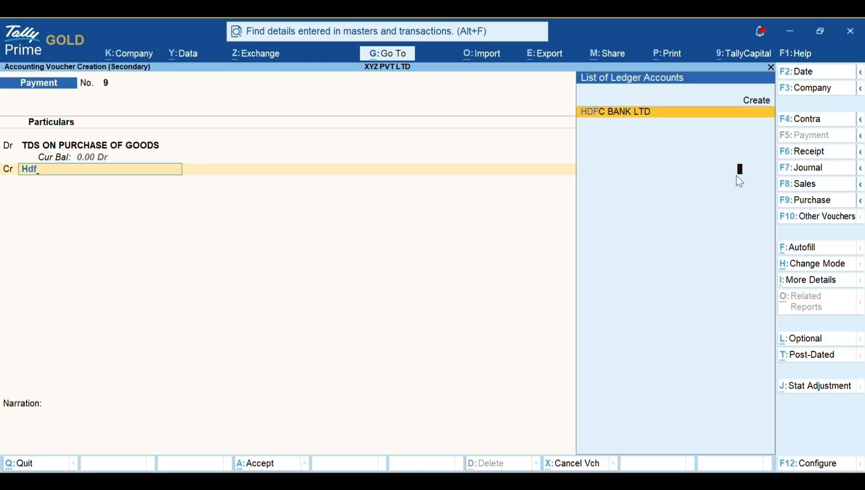
key("Return")
key("Return")
key("Return")
key("Return")
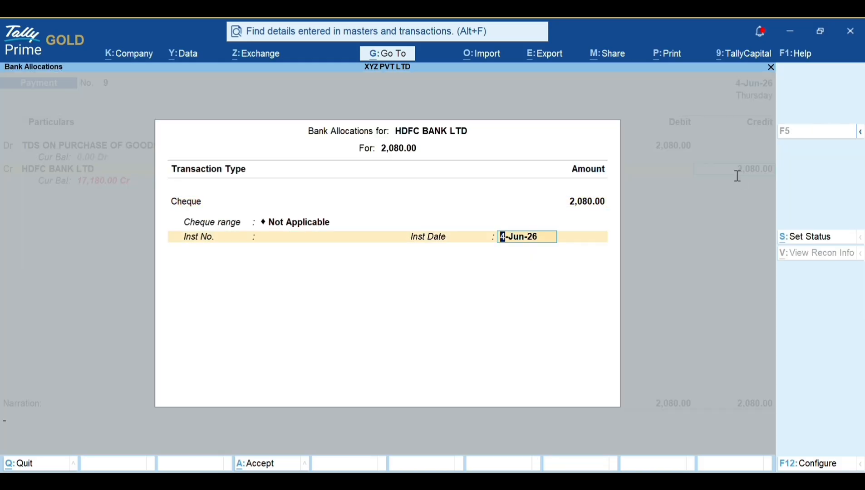
key("Return")
- Enter the narration "TDS 194Q PAID ( NEW SECTION 1031)" and save the payment voucher
key("Caps_Lock")
type("TDS 1")
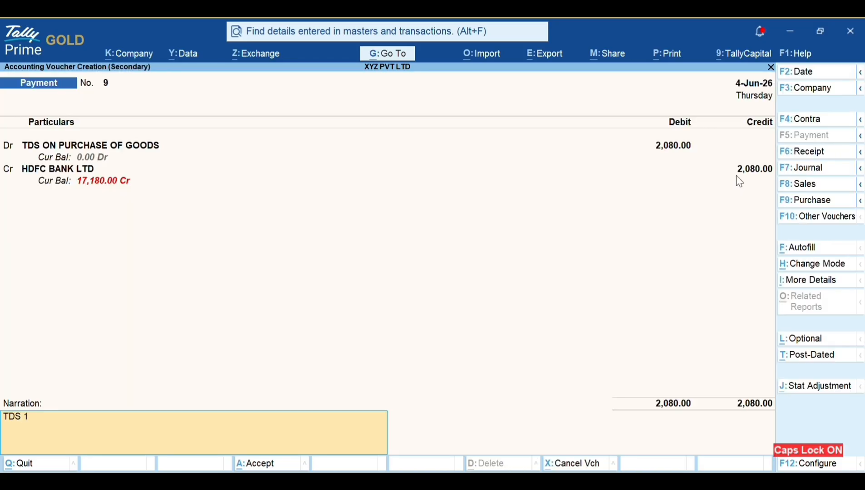
type("94Q PAID ( NEW SEC")
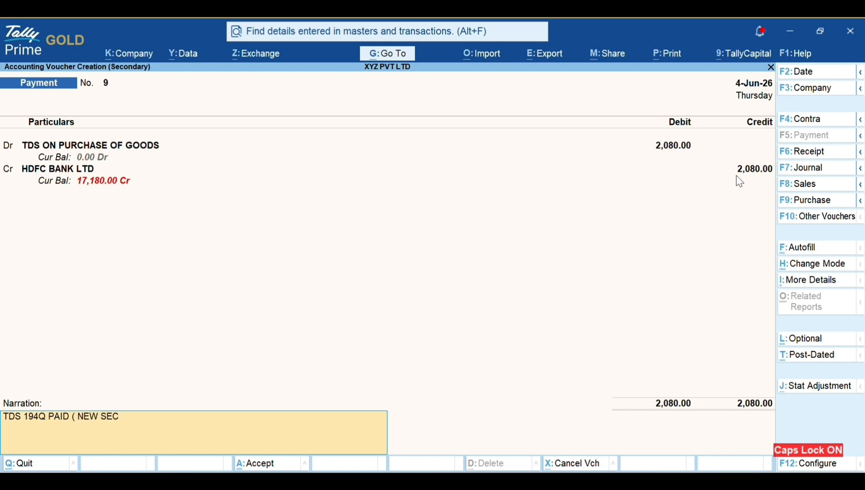
type("TION 1031)")
key("Return")
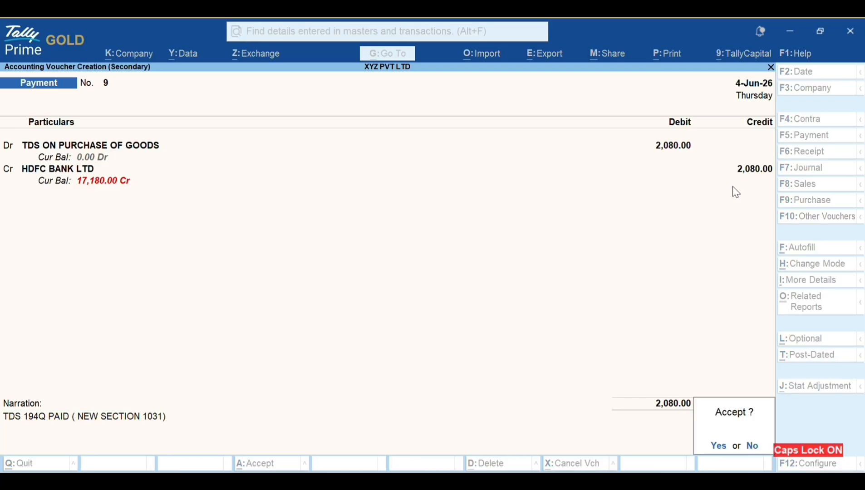
key("Return")
- Close the TDS ledger and group reports to return to the Balance Sheet
key("Escape")
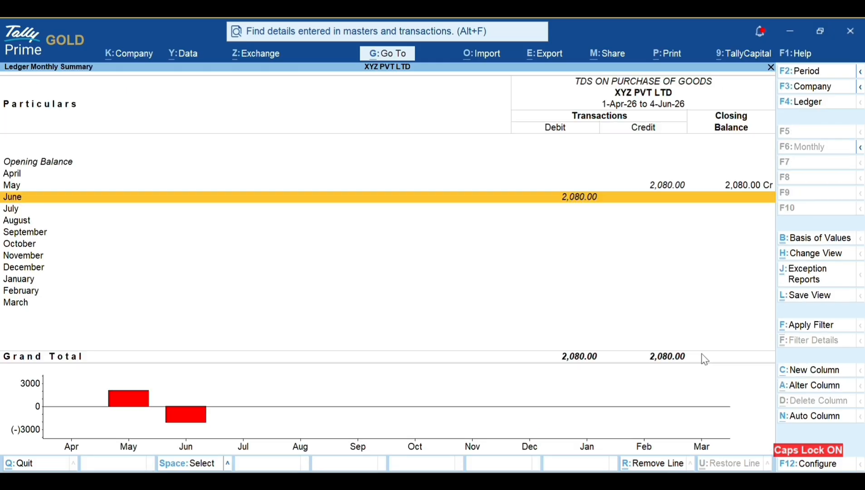
key("Escape")
key("Escape")
key("Escape")
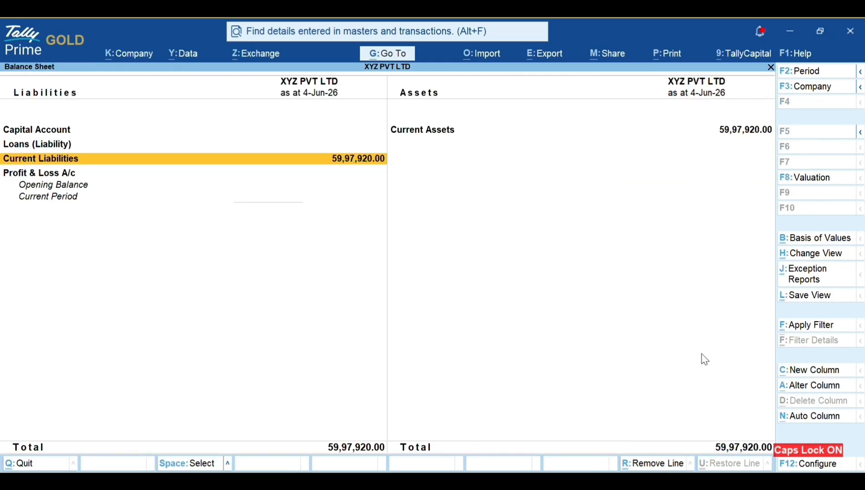
- Leave the Balance Sheet and open the statutory reports among the additional reports
key("Escape")
key("Down")
key("Down")
key("Down")
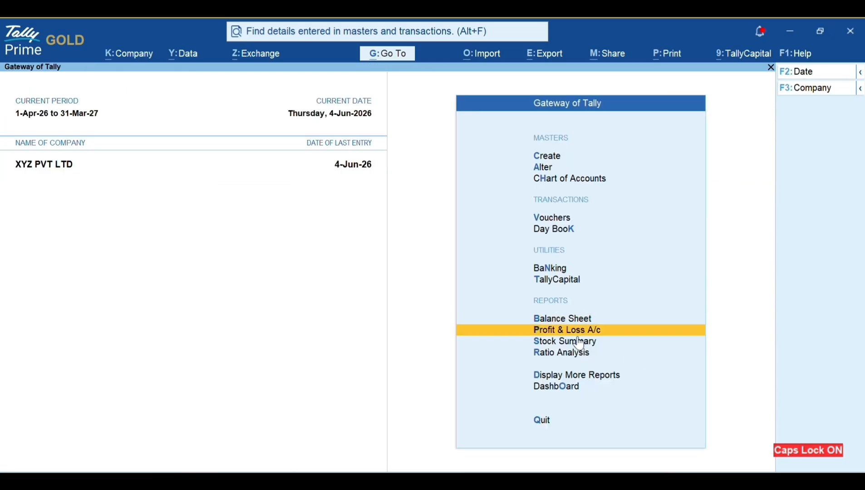
key("Down")
key("Return")
key("Down")
key("Down")
key("Down")
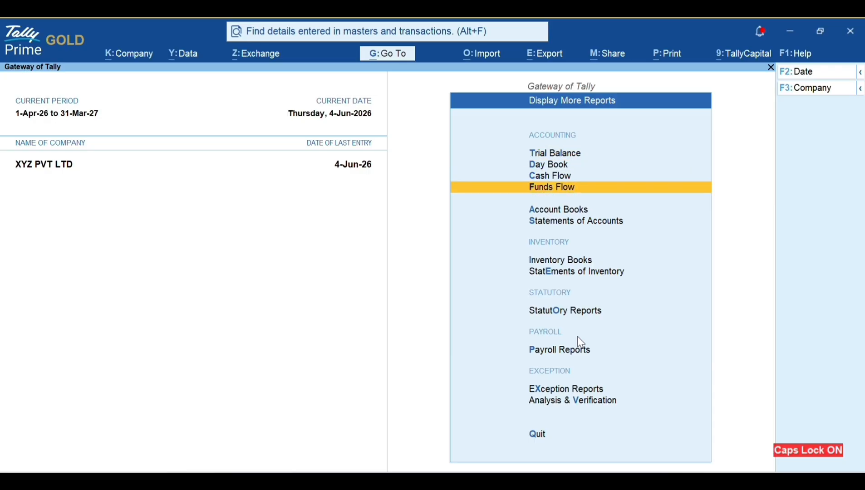
key("Down")
key("Down")
key("Down")
key("Down")
key("Return")
- Open the Form 26Q return from the TDS reports
key("Down")
key("Down")
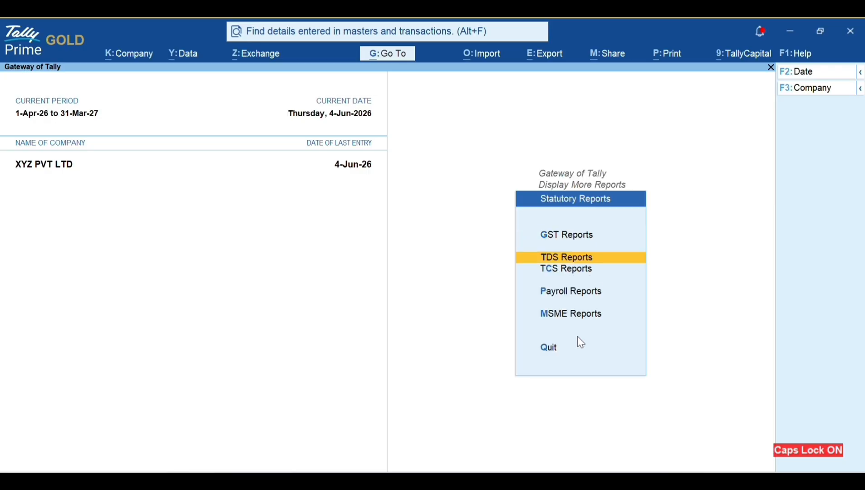
key("Up")
key("Return")
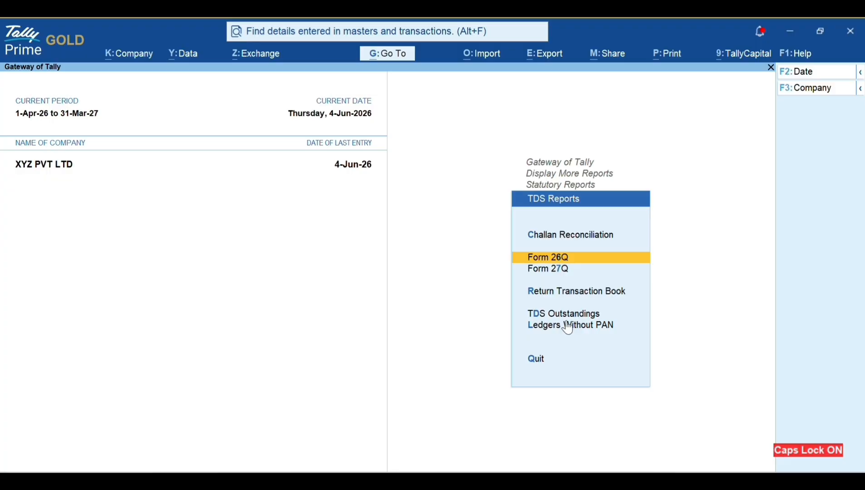
left_click(548, 262)
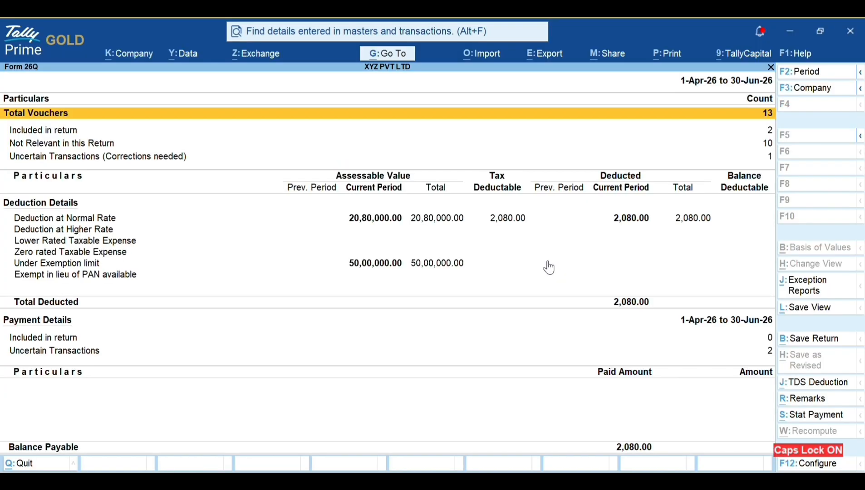
- View the Deduction at Normal Rate details for XYZ PRIVATE LIMITED and return to the Form 26Q summary
key("Down")
key("Down")
key("Down")
key("Down")
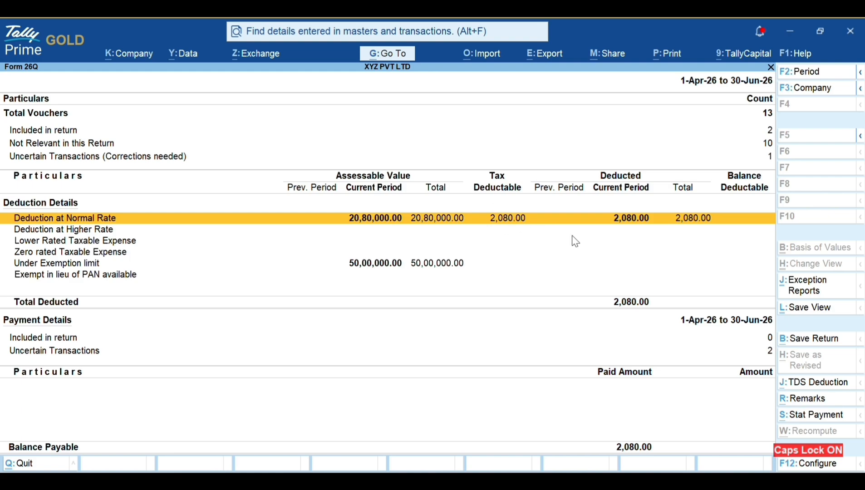
left_click(688, 224)
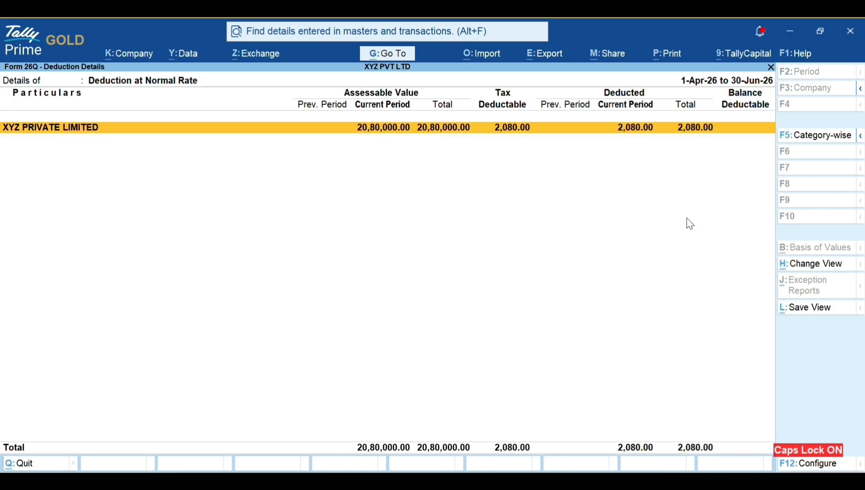
key("Return")
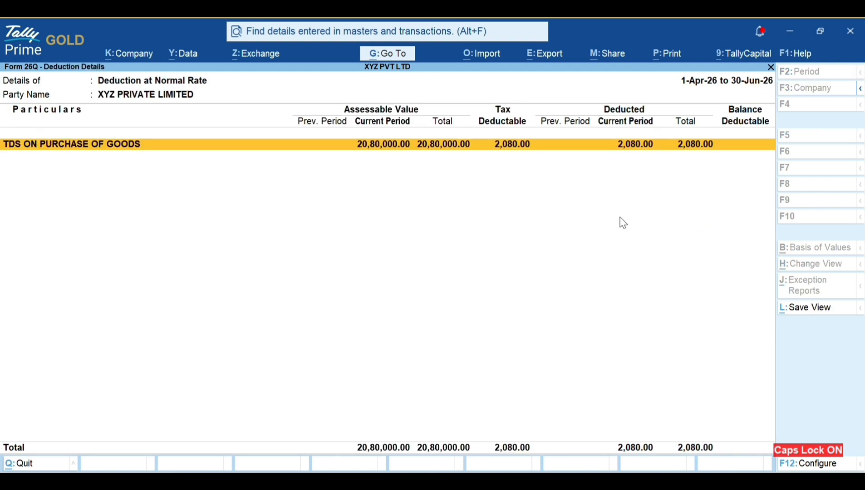
key("Escape")
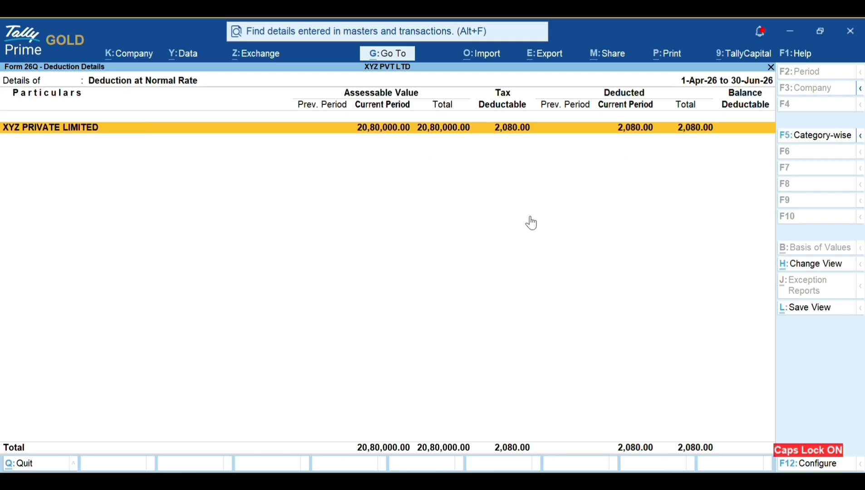
key("Escape")
- Open the uncertain transactions under Payment Details and the vouchers listed as missing bank details
key("Down")
key("Down")
key("Down")
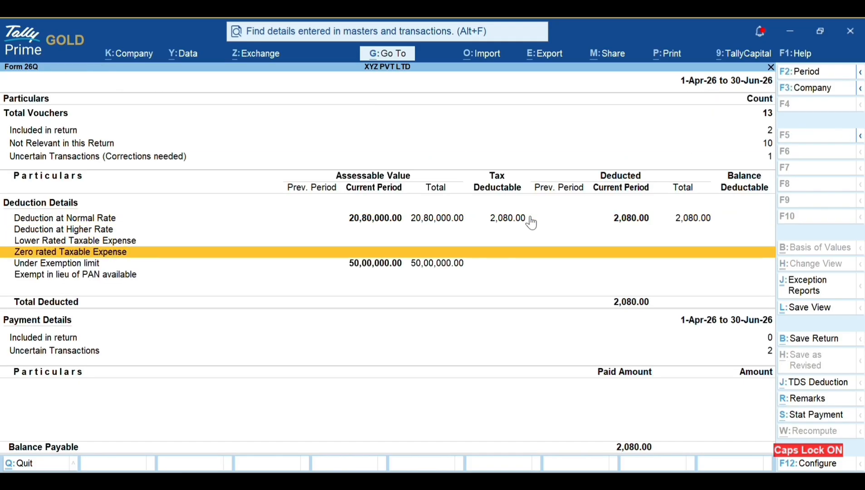
left_click(378, 263)
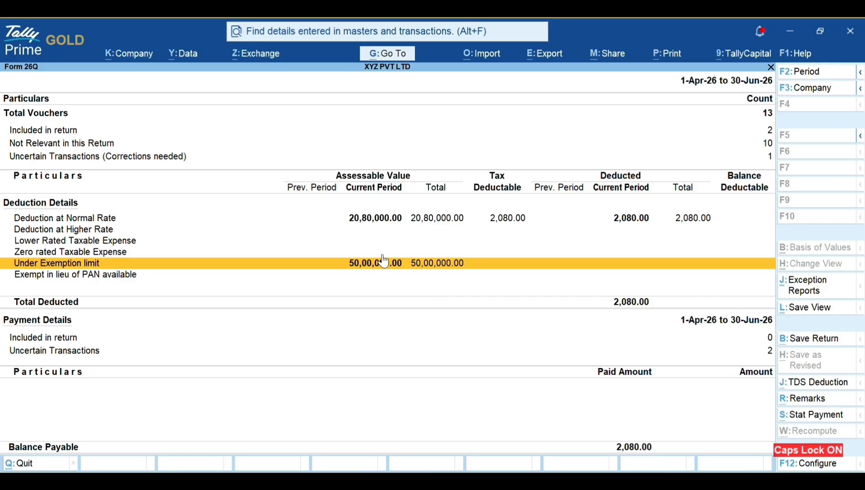
key("Down")
key("Down")
key("Down")
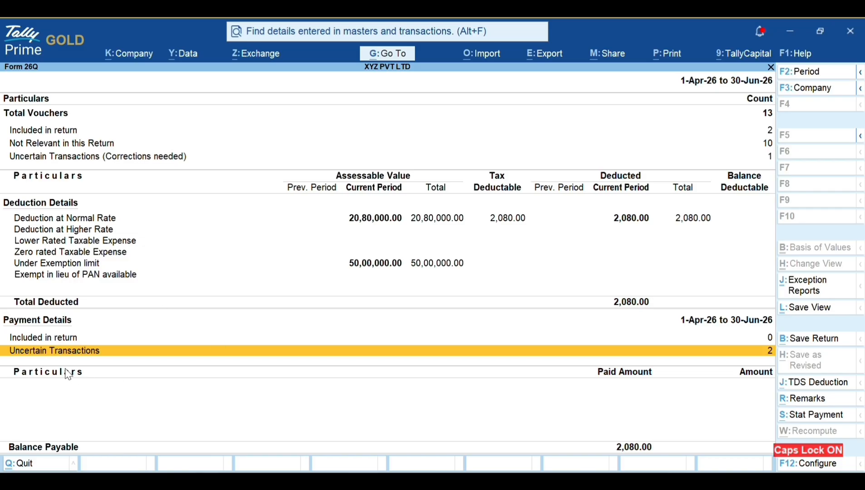
key("Return")
key("Down")
key("Down")
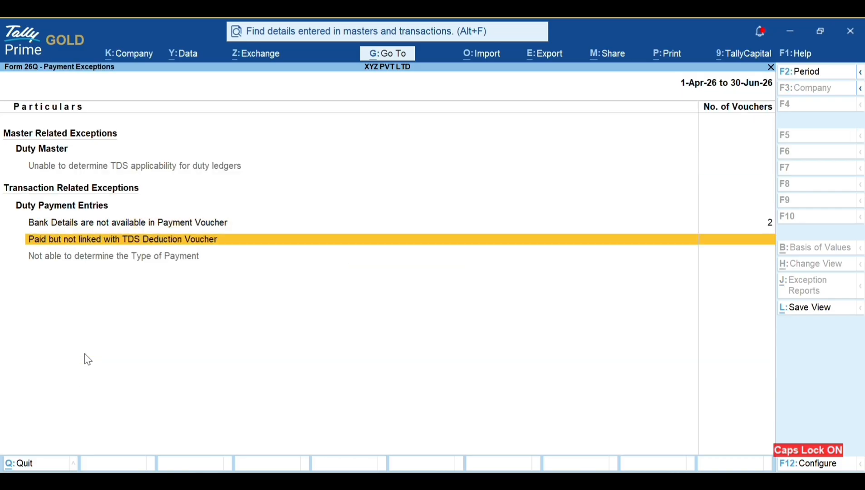
key("Up")
key("Return")
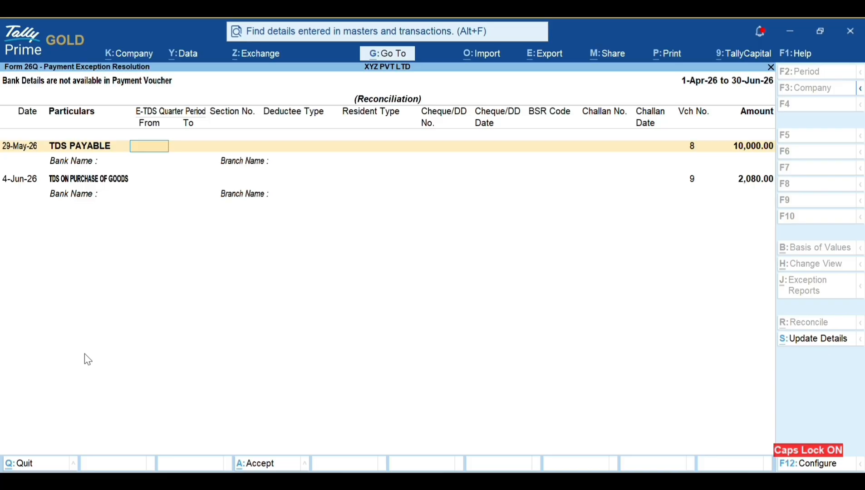
- For the TDS PAYABLE payment, set deductee type Company, resident type NonResident and bank Not Applicable, leaving the other details blank
key("Return")
key("Return")
key("Return")
key("Return")
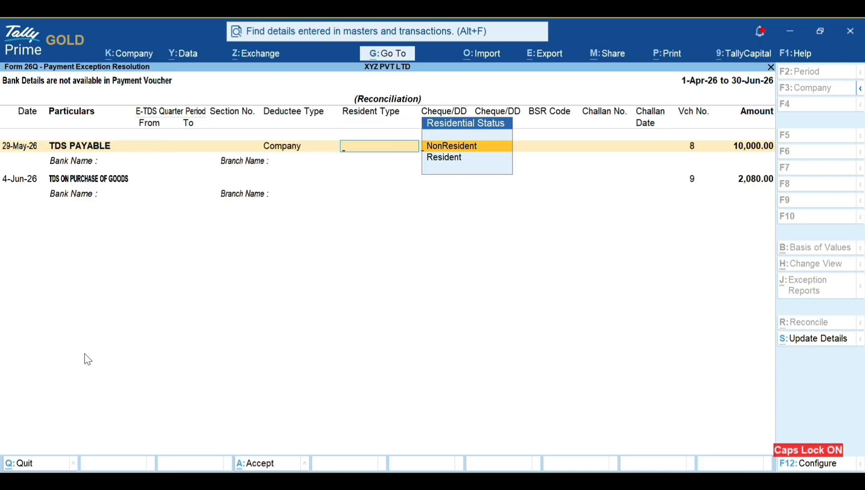
key("Return")
key("Return")
key("Return")
key("Return")
key("Return")
key("Return")
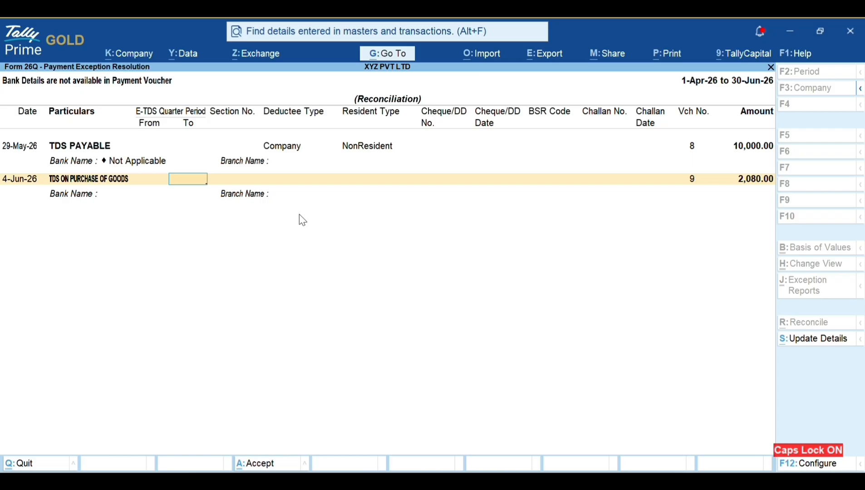
- For the TDS ON PURCHASE OF GOODS payment, enter section 1031, deductee type Company and resident type Resident
key("Return")
type("1031")
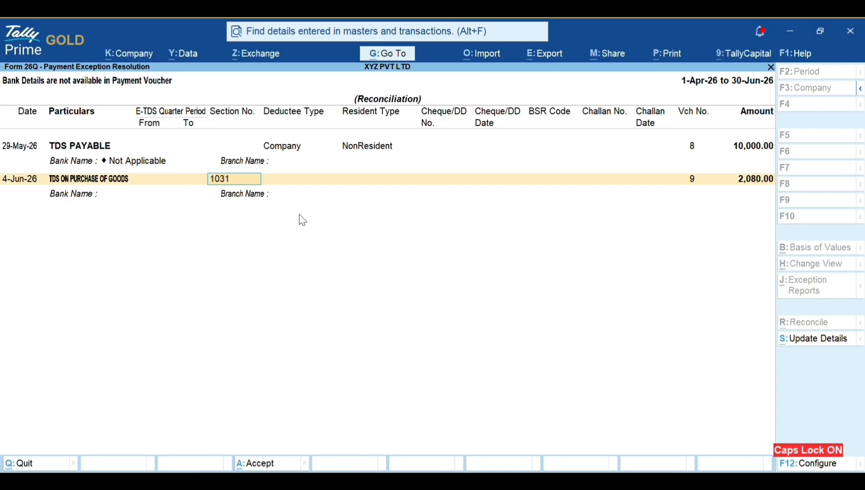
key("Return")
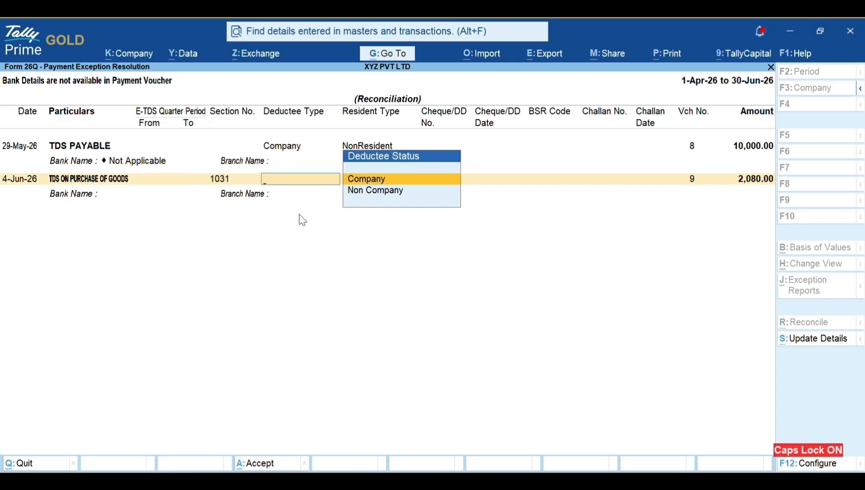
key("Return")
key("Down")
key("Return")
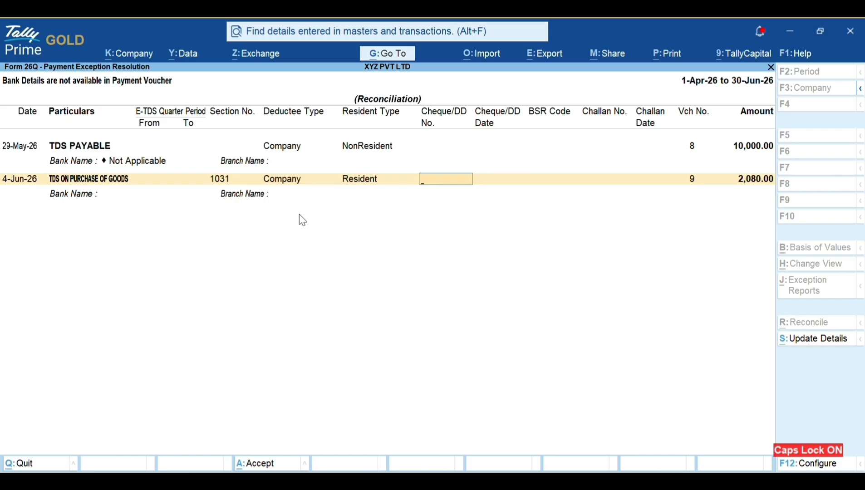
- Enter cheque number 002423 dated 4-6-2026 for the TDS ON PURCHASE OF GOODS payment
type("002423")
key("Return")
type("4.")
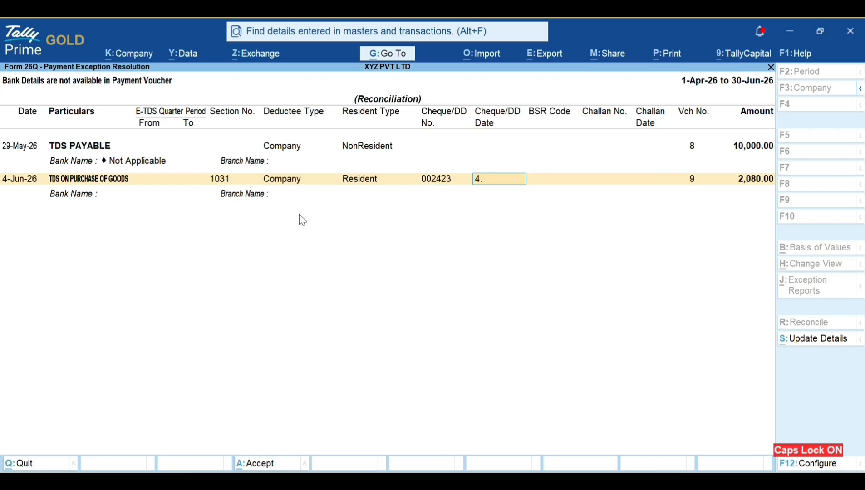
type("6.26")
key("Return")
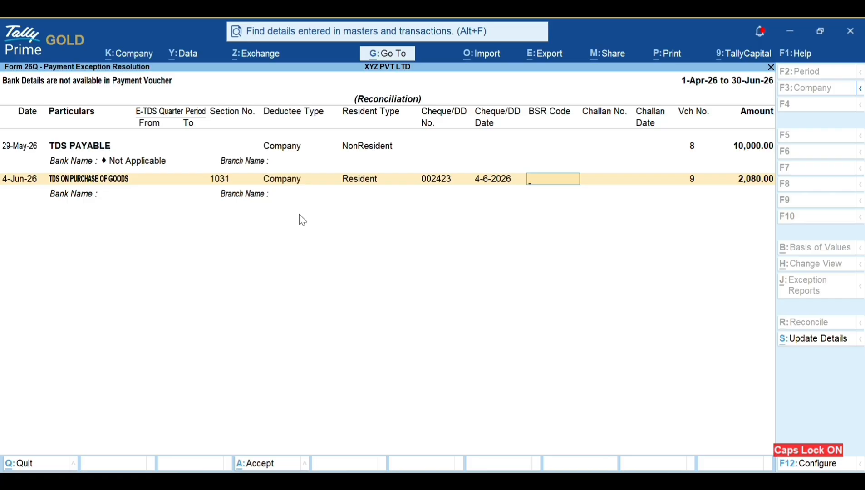
type("3535343")
key("Return")
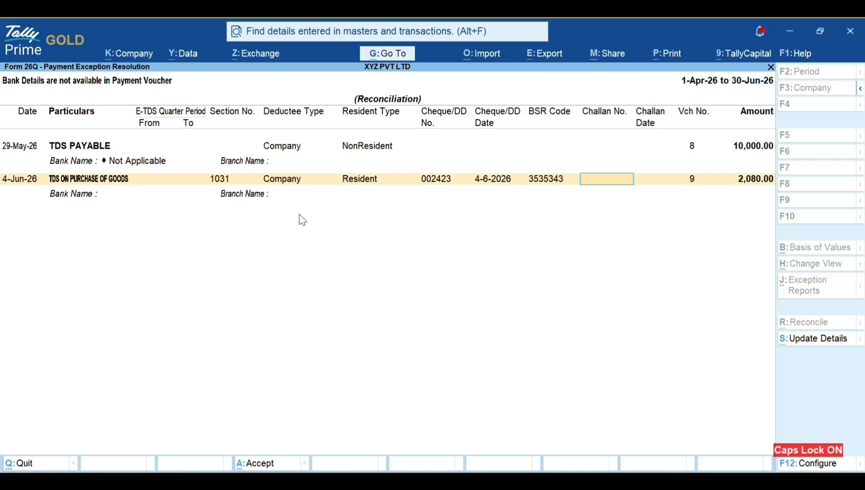
type("2435353232")
key("Return")
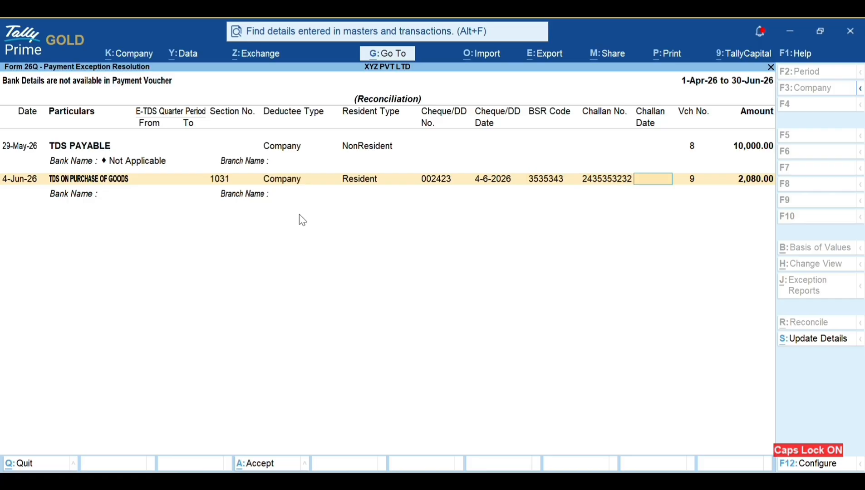
type("4.6.26")
key("Return")
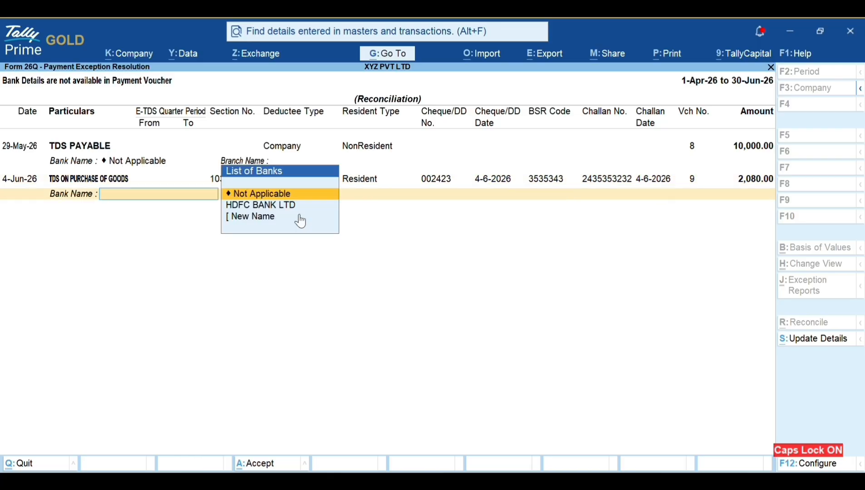
- Choose HDFC BANK LTD as the bank, leave the branch name blank and accept the payment details
key("Down")
key("Return")
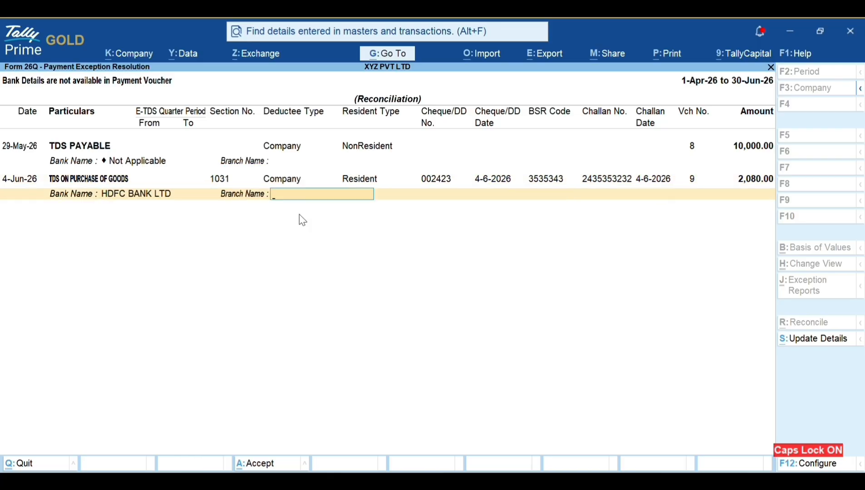
key("Return")
key("Return")
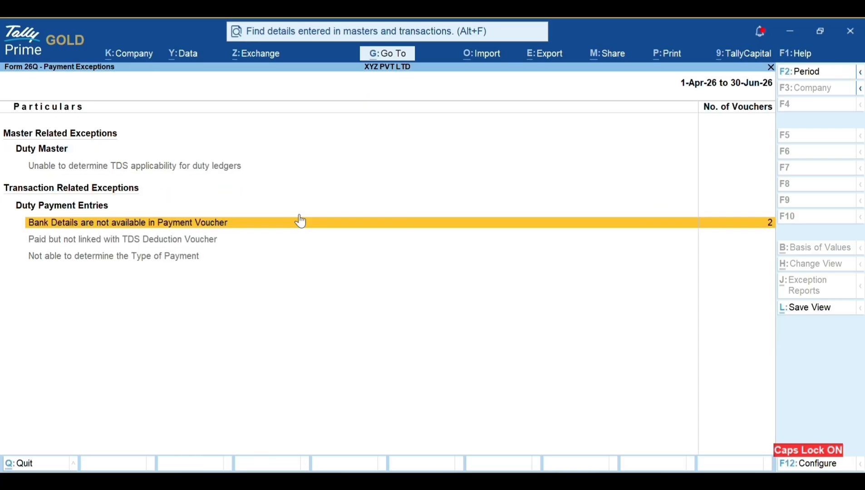
- Close the Form 26Q and TDS report screens to return to the Gateway of Tally
key("Escape")
key("Escape")
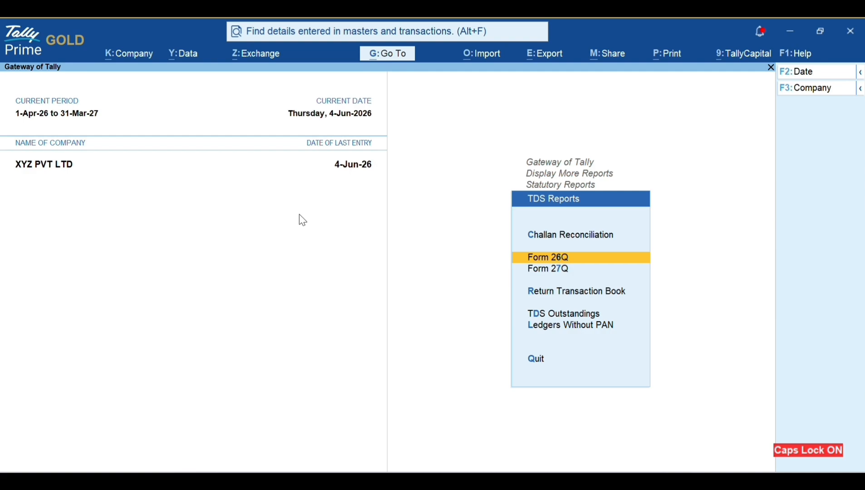
key("Escape")
key("Escape")
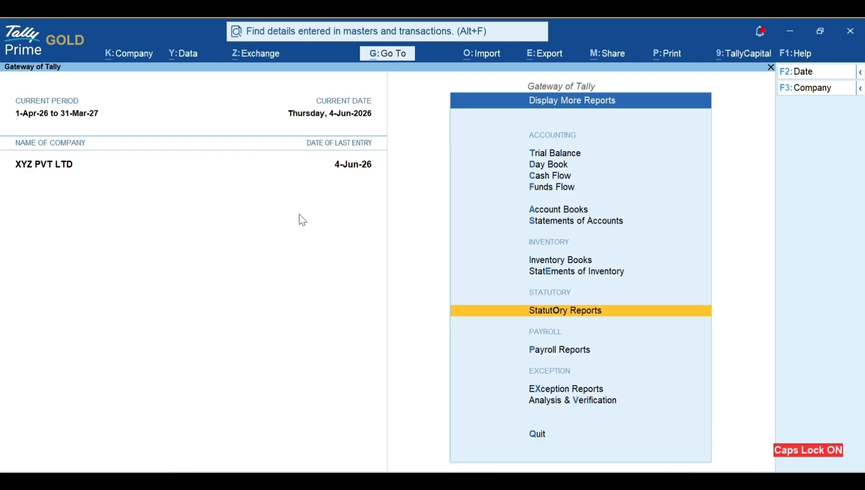
key("Escape")
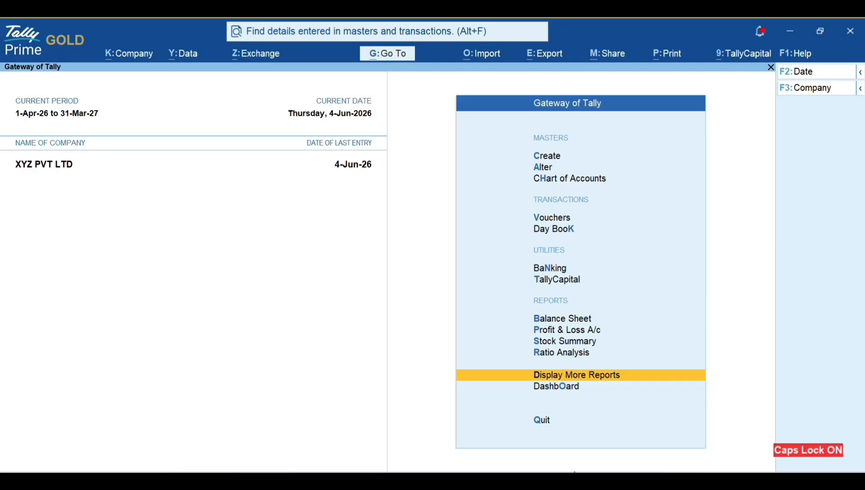
- Switch to the Word document and add the line "THANKS FOR WATCHING" below the TDS194Q calculation
left_click(550, 482)
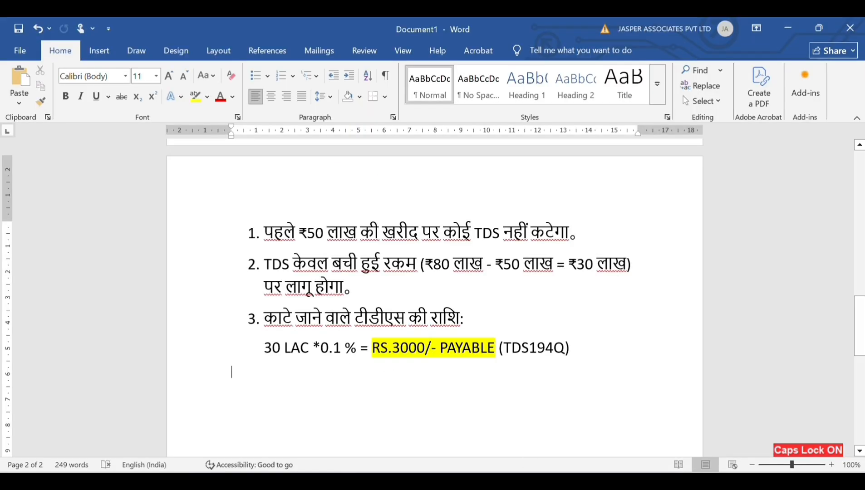
key("Return")
type("THANKS FOR")
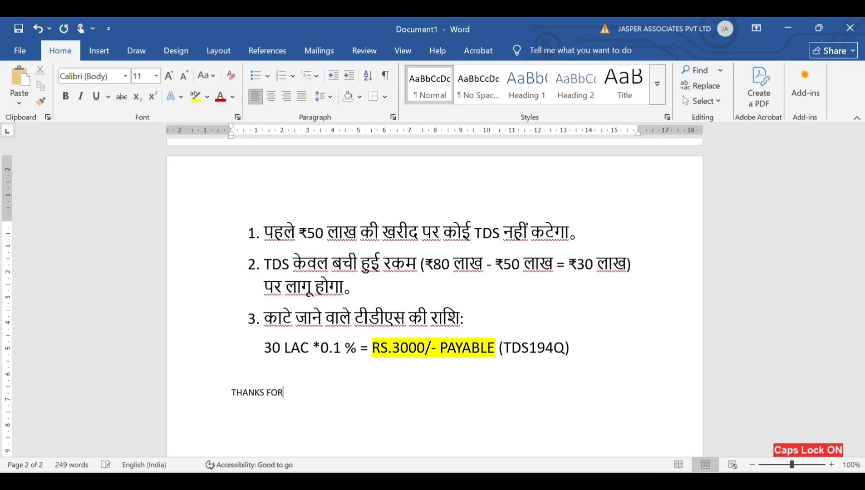
type(" WATCHING")
- Highlight the "THANKS FOR WATCHING" line in yellow
key("shift+Left")
key("shift+Left")
key("shift+Left")
key("shift+Left")
key("shift+Left")
key("shift+Left")
key("shift+Left")
key("shift+Left")
key("shift+Left")
key("shift+Left")
key("shift+Left")
key("shift+Left")
key("shift+Left")
key("shift+Left")
key("shift+Left")
key("shift+Left")
key("shift+Left")
key("shift+Left")
key("shift+Left")
key("shift+Left")
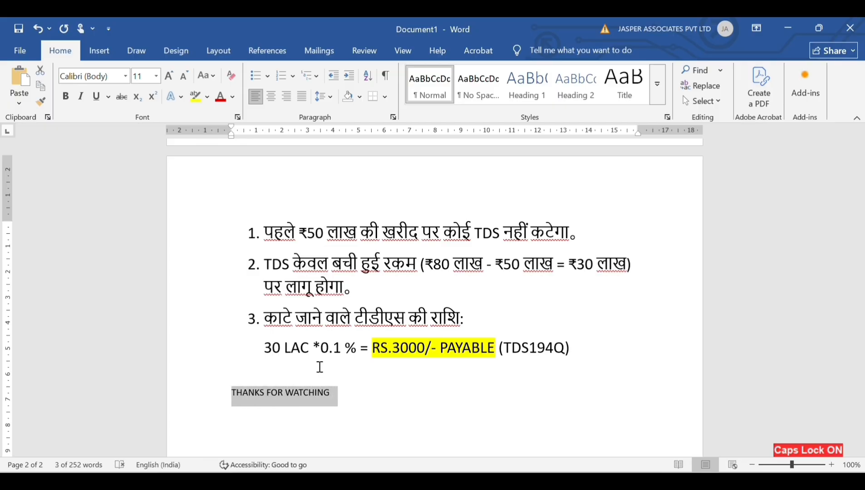
left_click(195, 97)
left_click(331, 407)
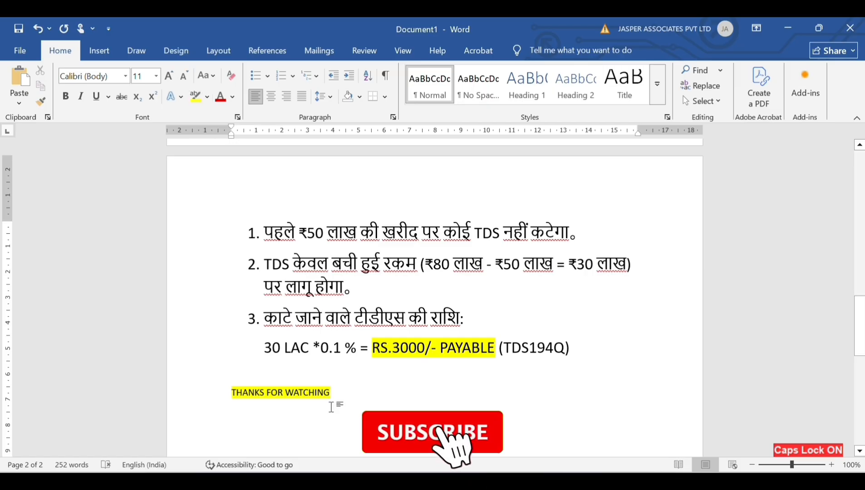
- Enlarge the "THANKS FOR WATCHING" line to 20 pt and centre it
left_click_drag(354, 393, 234, 376)
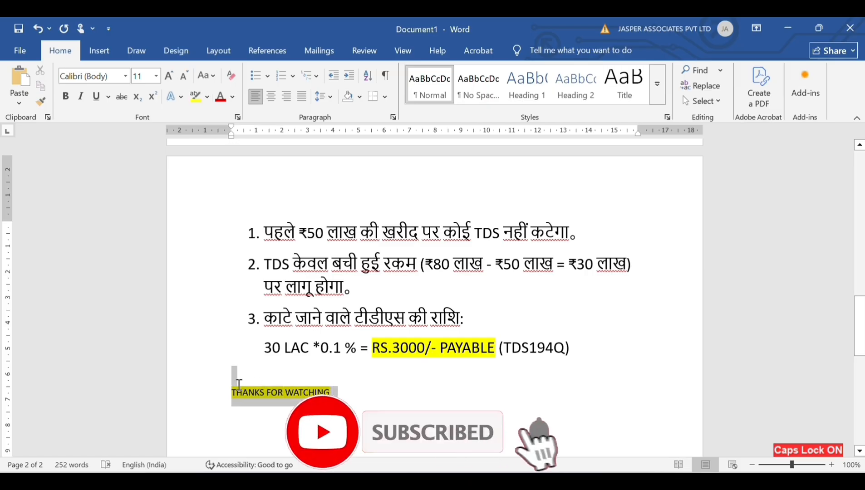
left_click(170, 77)
left_click(170, 76)
left_click(170, 76)
left_click(170, 76)
left_click(171, 76)
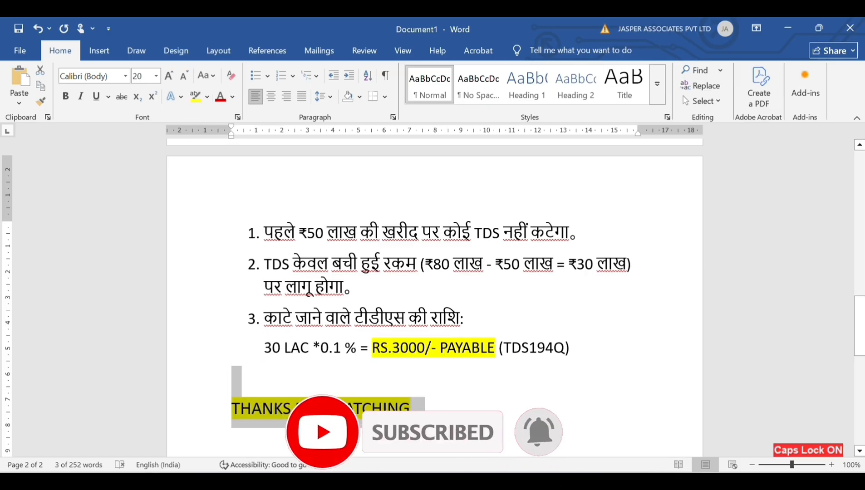
left_click(271, 96)
left_click(589, 423)
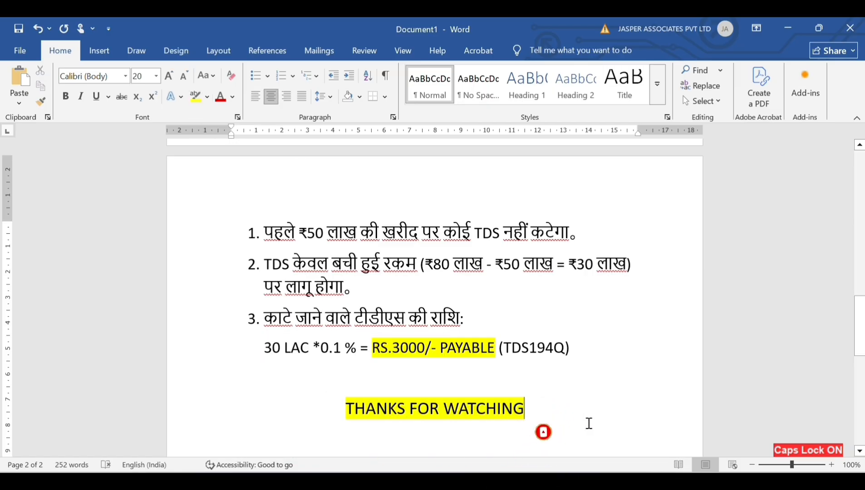